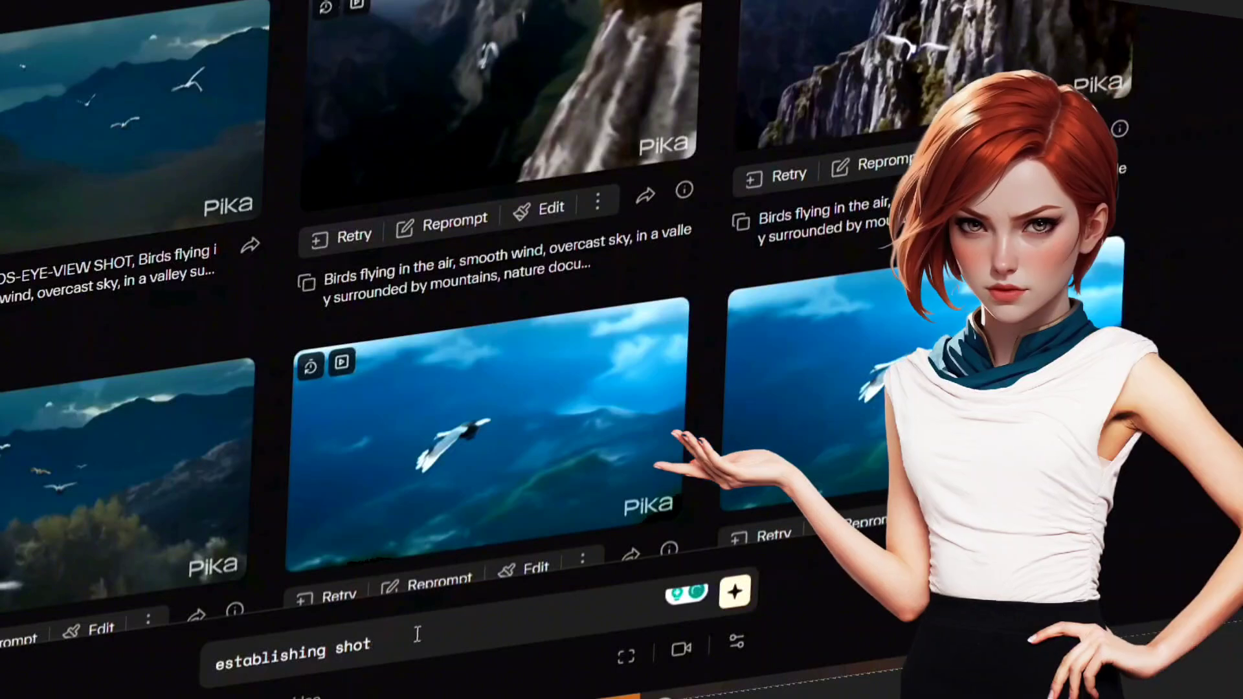
Step: Enter the prompt 'establishing shot, traffic on the road, people waling on the side'
{"action": "type", "text": "waling on the side"}
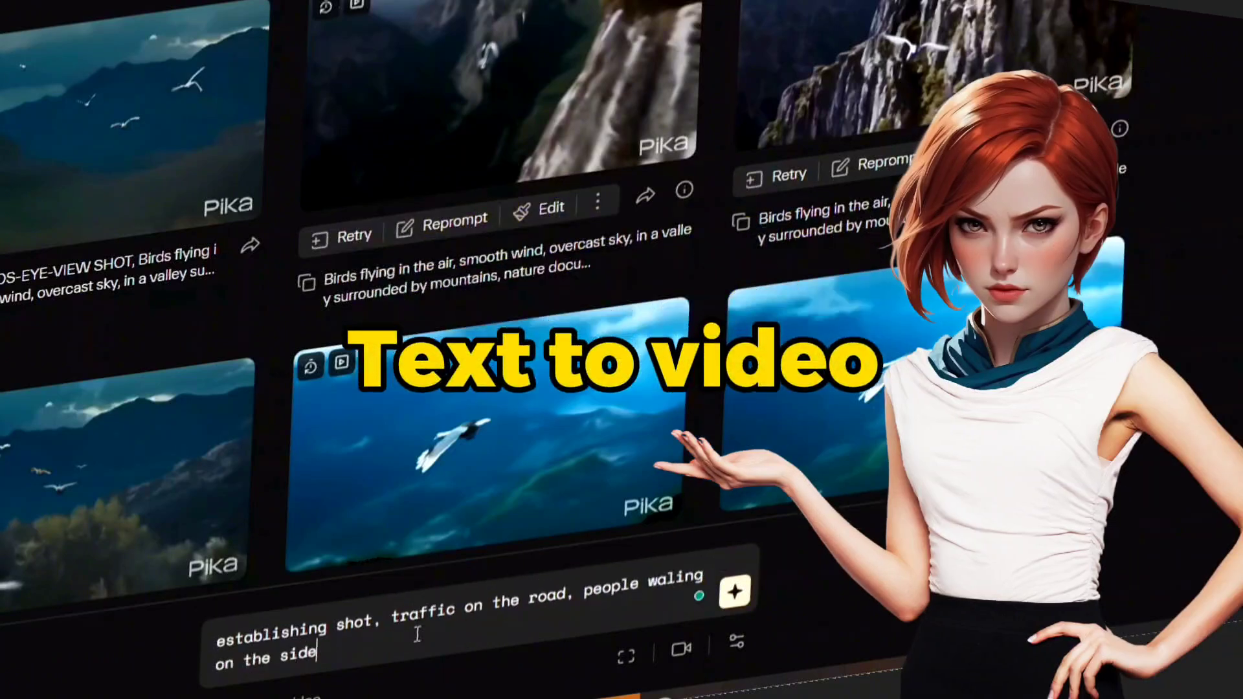
{"action": "type", "text": "night"}
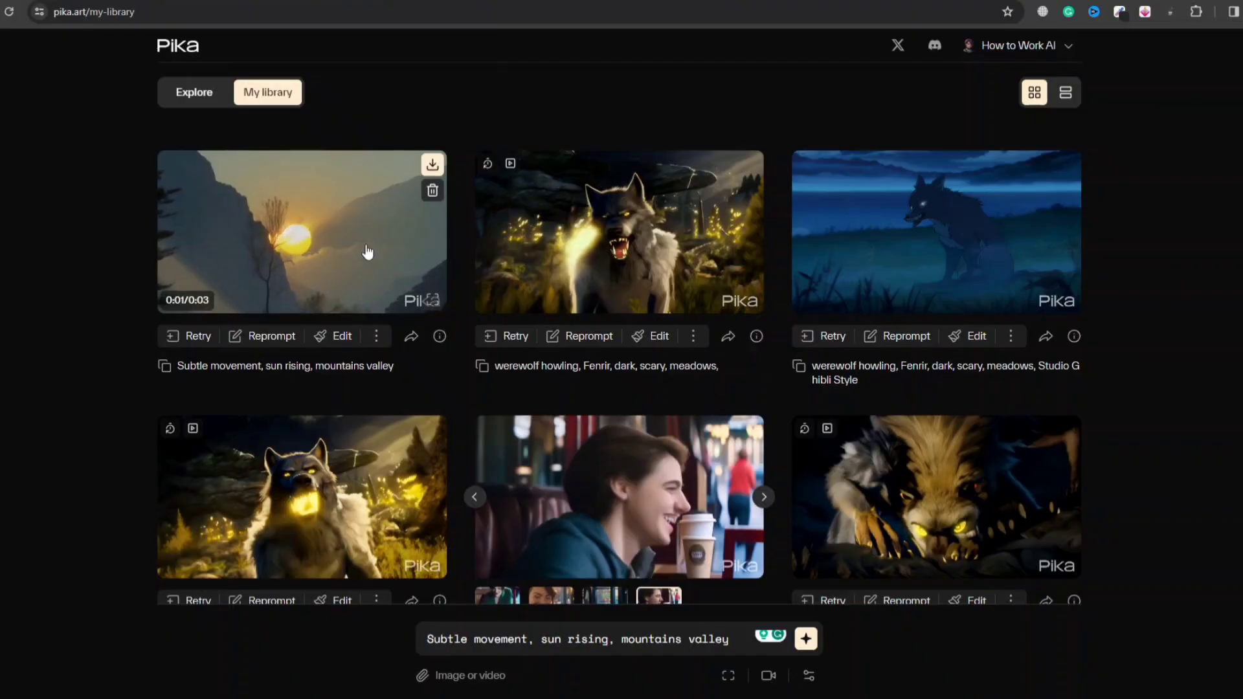
Step: Preview the sunrise clip and its camera and parameter options, then enter 'Subtle movement, sun rising, mountains valley'
{"action": "left_click", "coordinate": [367, 251]}
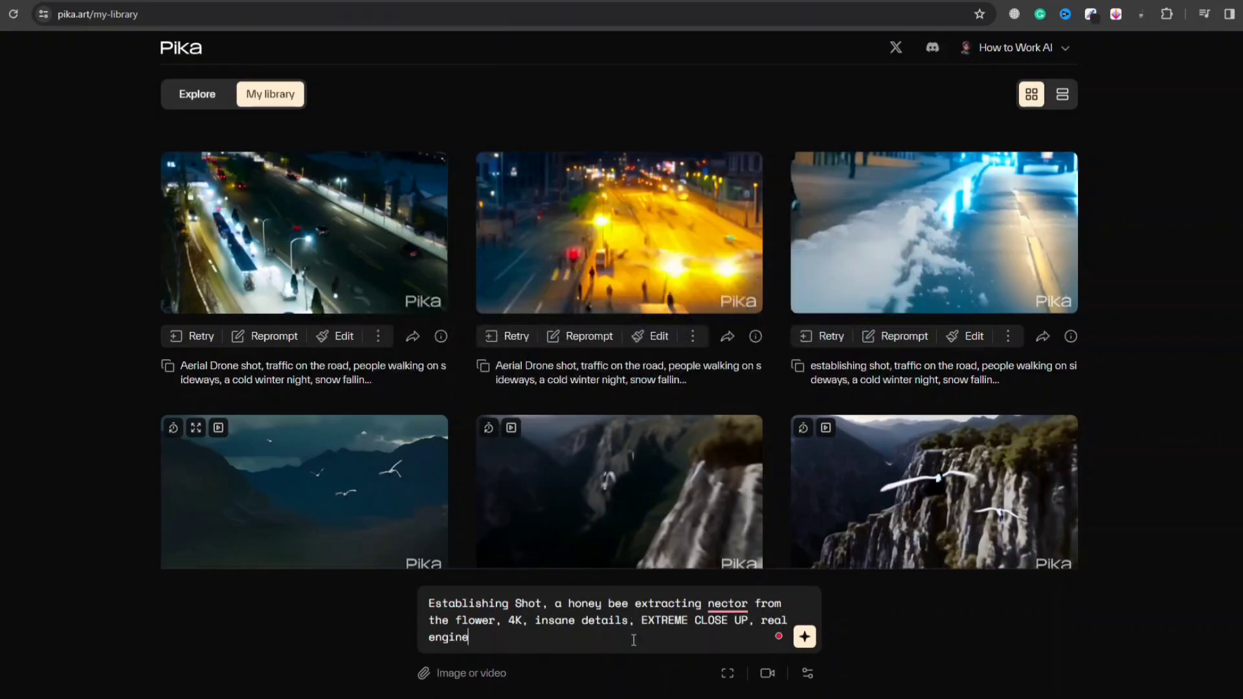
{"action": "left_click", "coordinate": [768, 673]}
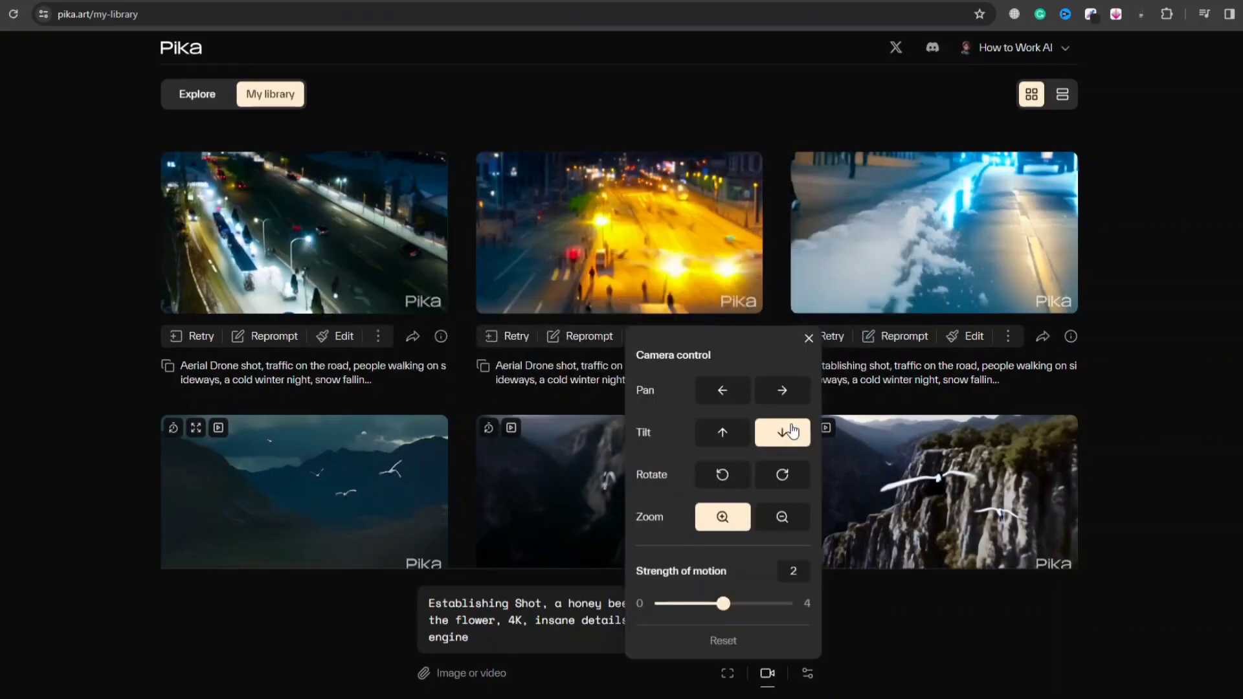
{"action": "left_click", "coordinate": [808, 673]}
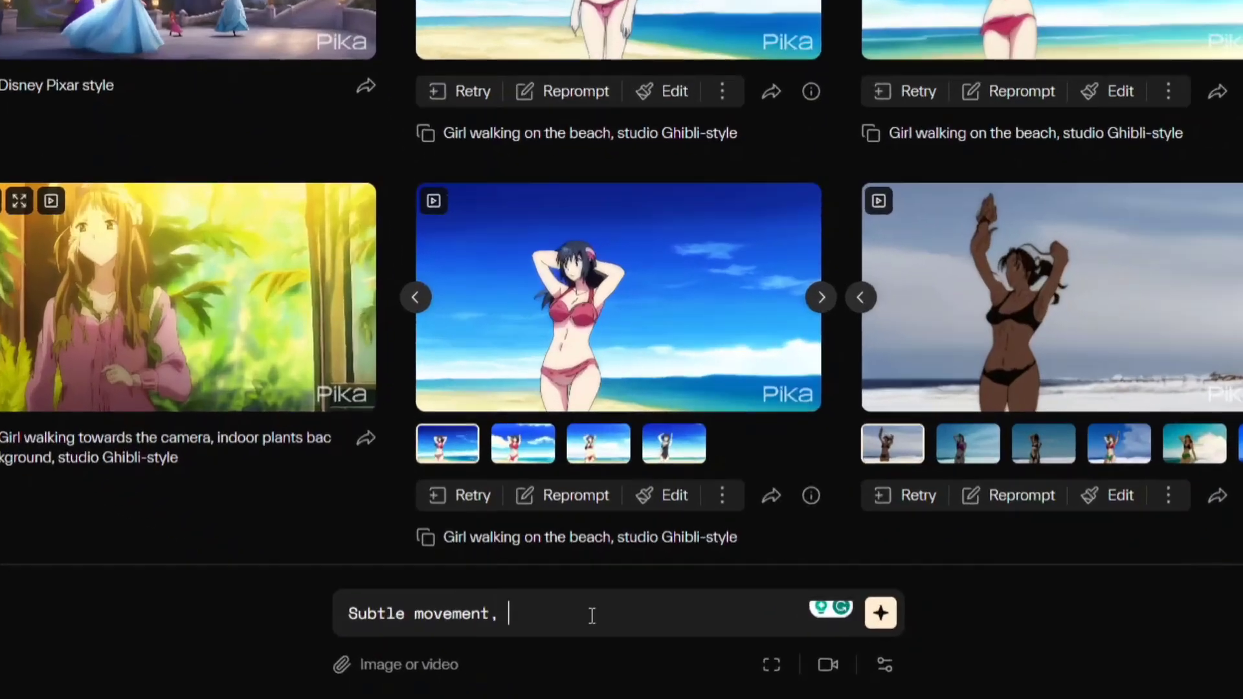
{"action": "type", "text": "sun rising, mountains valley"}
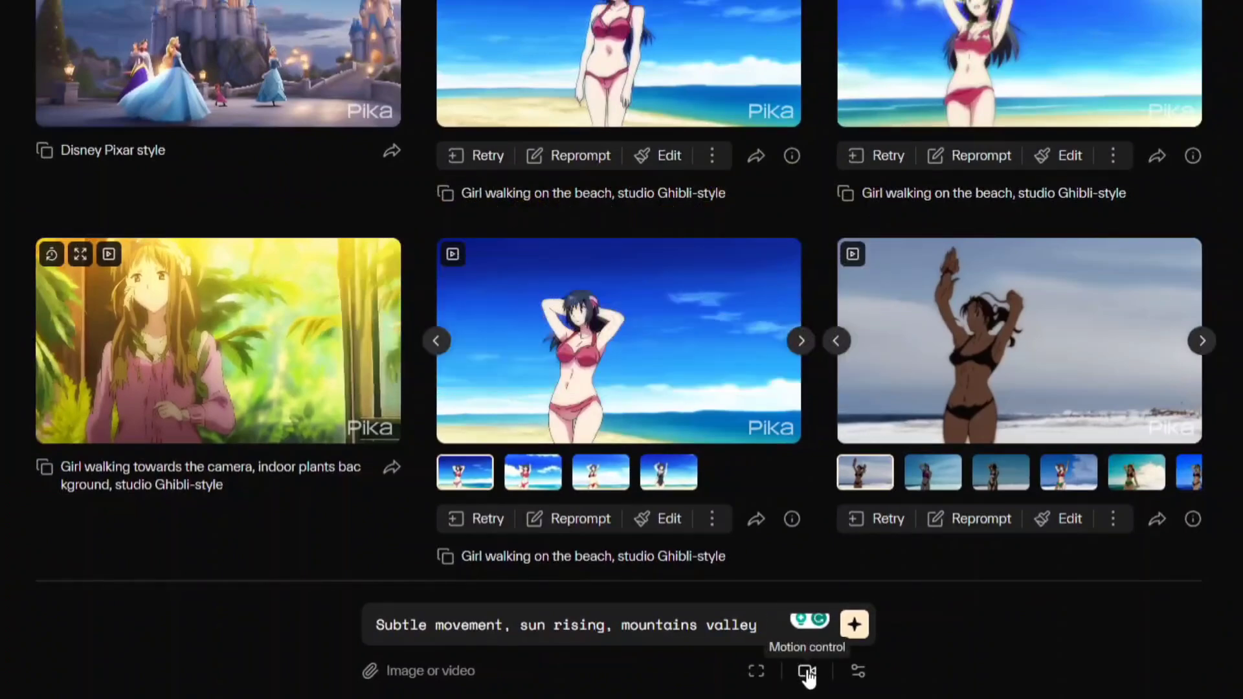
Step: Generate the sunrise-over-mountains video with Zoom in camera motion at strength 2
{"action": "left_click", "coordinate": [808, 673]}
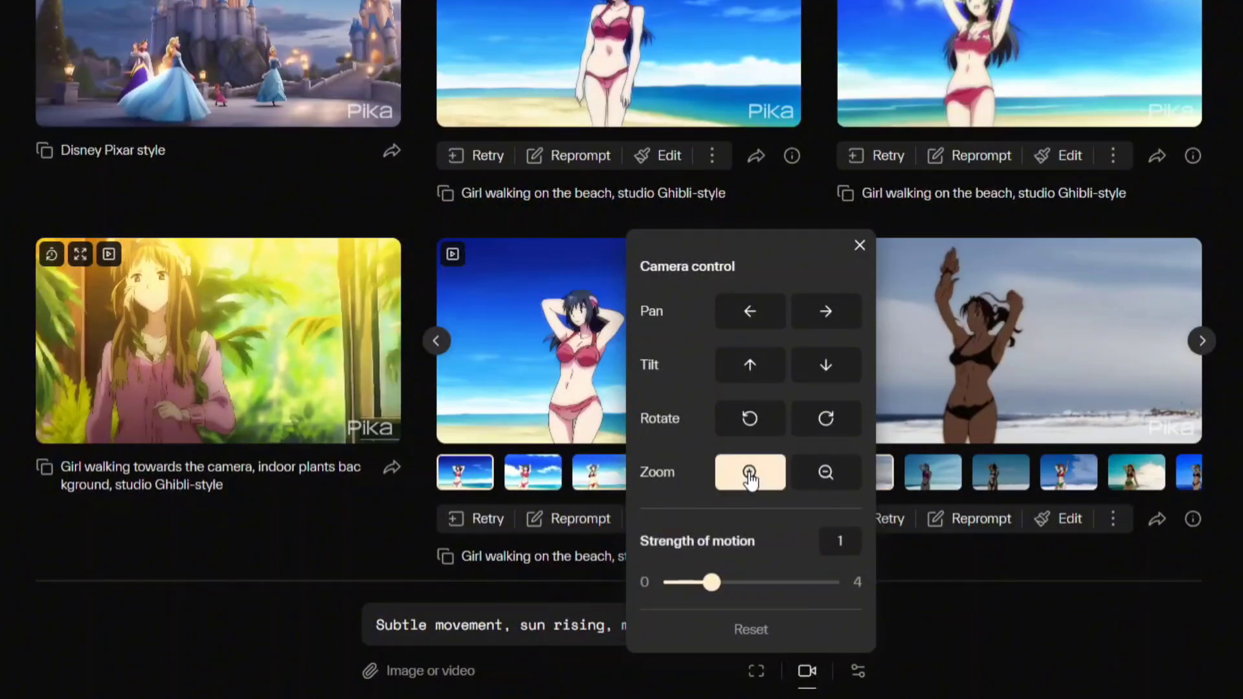
{"action": "left_click", "coordinate": [751, 582]}
{"action": "left_click", "coordinate": [858, 673]}
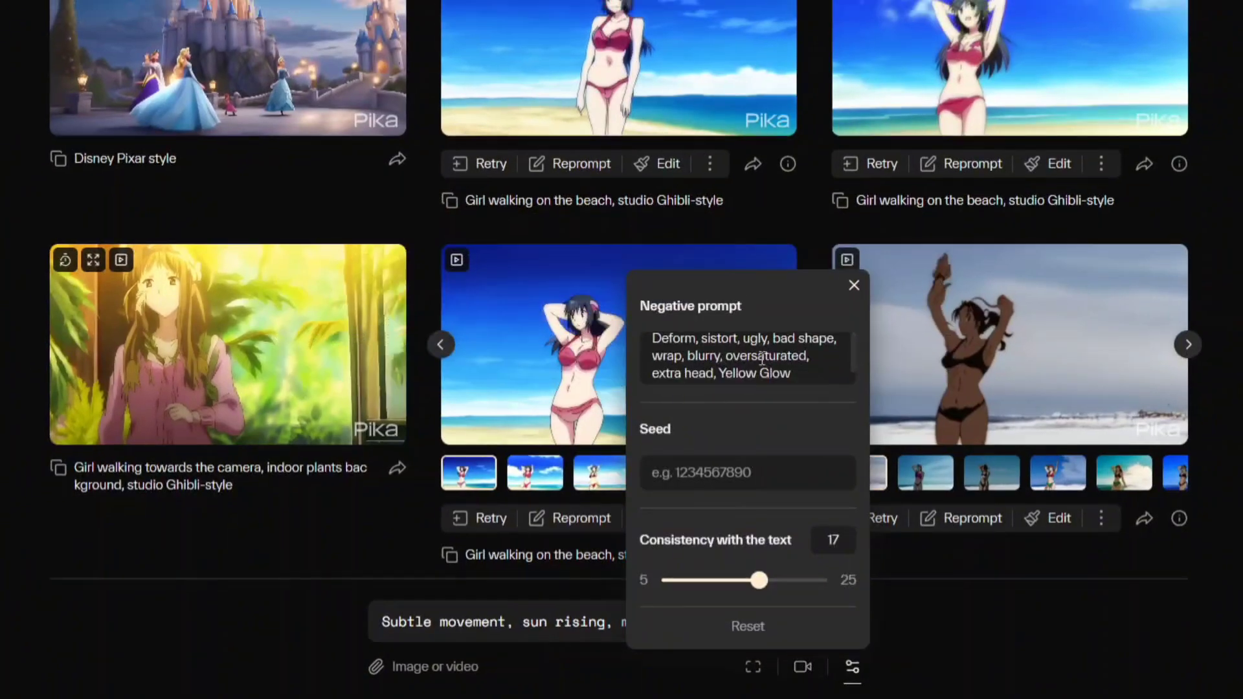
{"action": "left_click", "coordinate": [753, 669]}
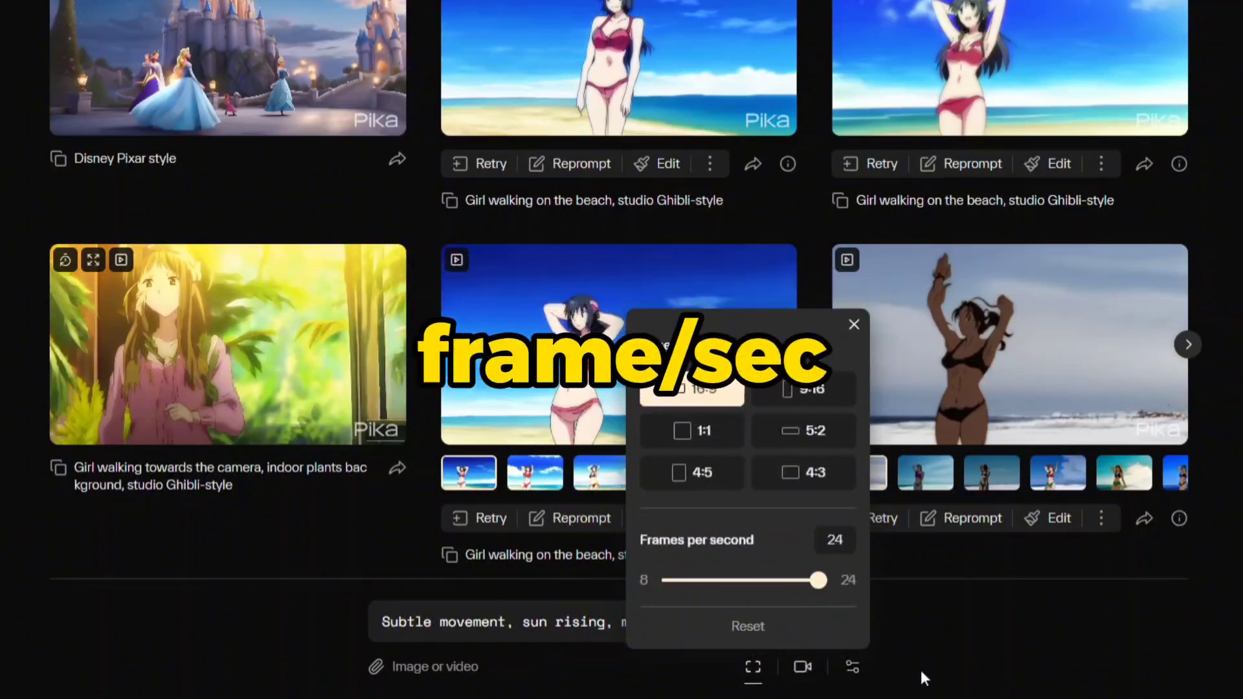
{"action": "left_click", "coordinate": [848, 620]}
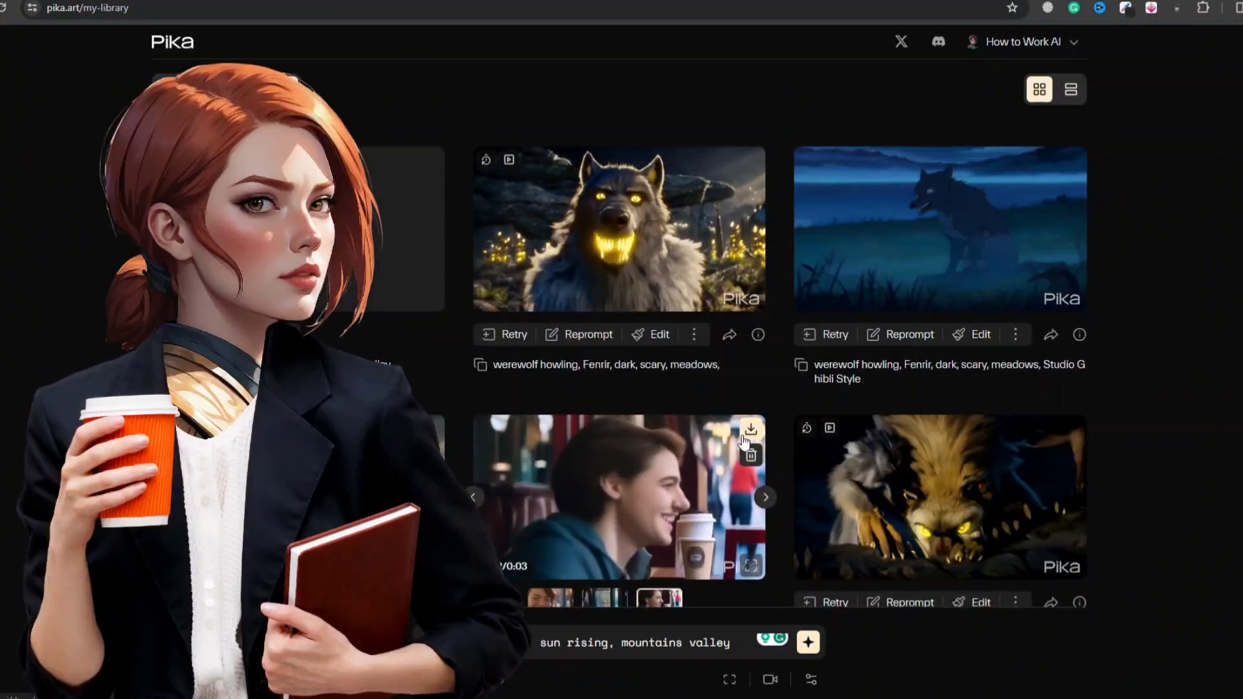
Step: Scroll down the library and back to the top to find the finished sunrise clip
{"action": "scroll", "coordinate": [745, 442], "scroll_direction": "down", "scroll_amount": 15}
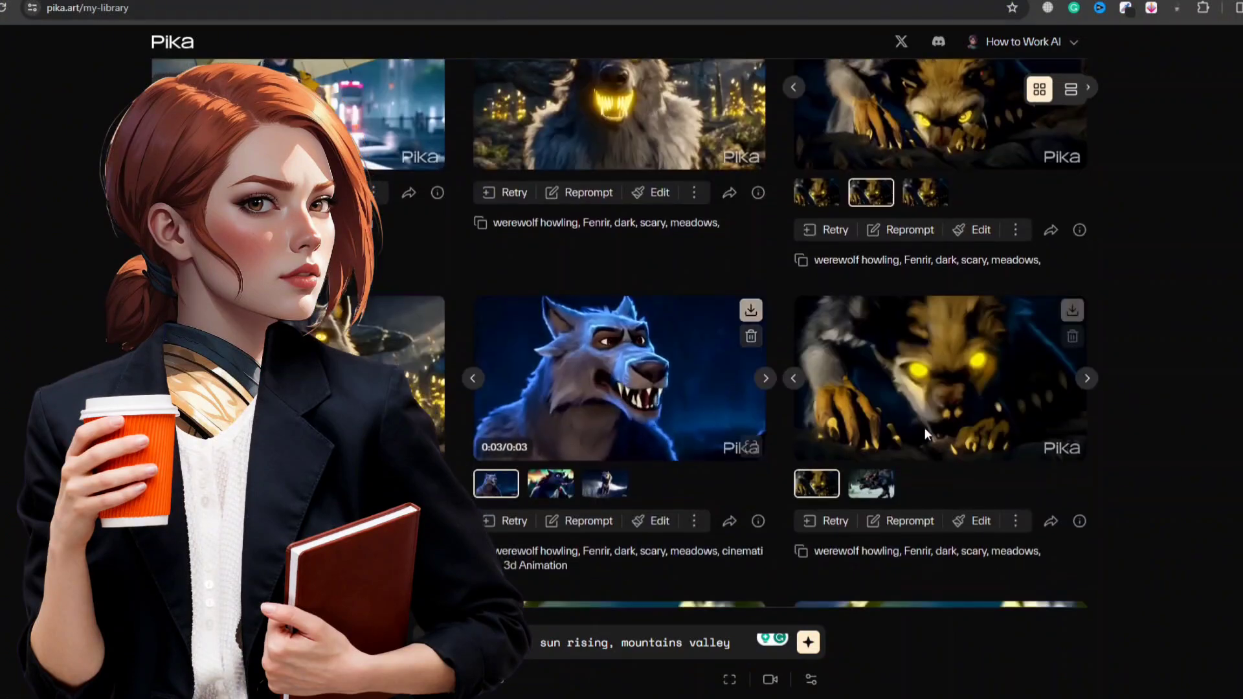
{"action": "scroll", "coordinate": [836, 410], "scroll_direction": "up", "scroll_amount": 2}
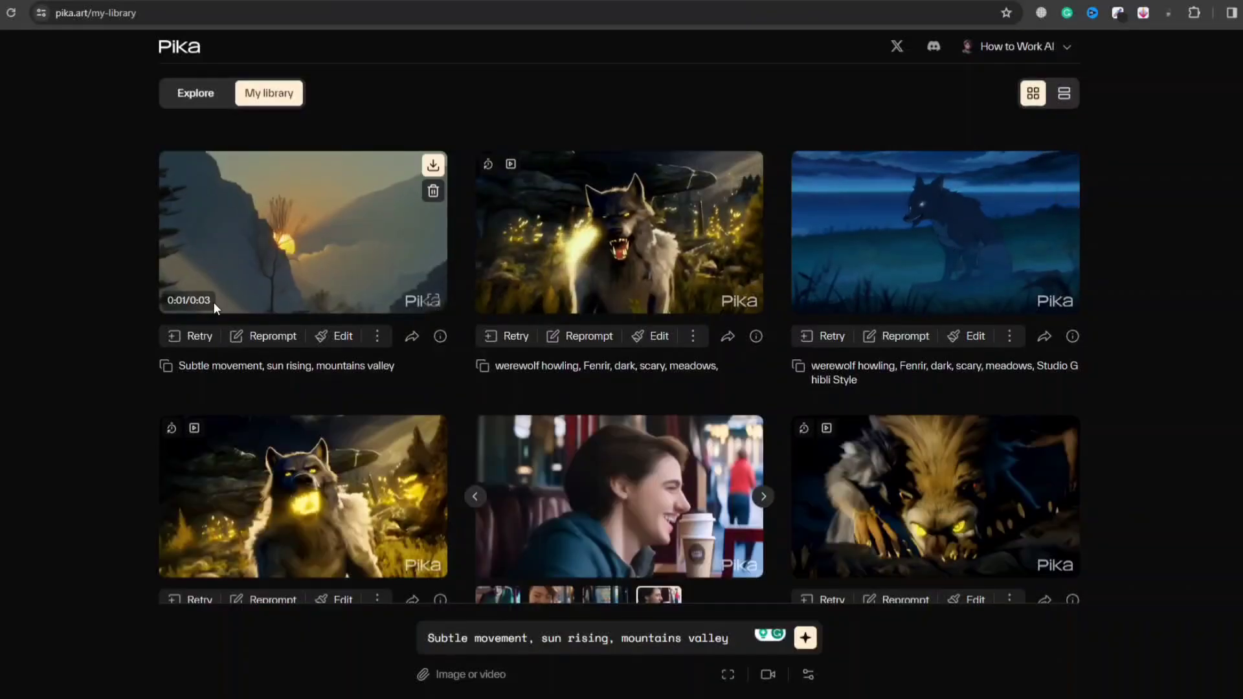
Step: Extend the sunrise clip by 4 seconds with a leftward camera pan, then open the 7-second result
{"action": "left_click", "coordinate": [366, 245]}
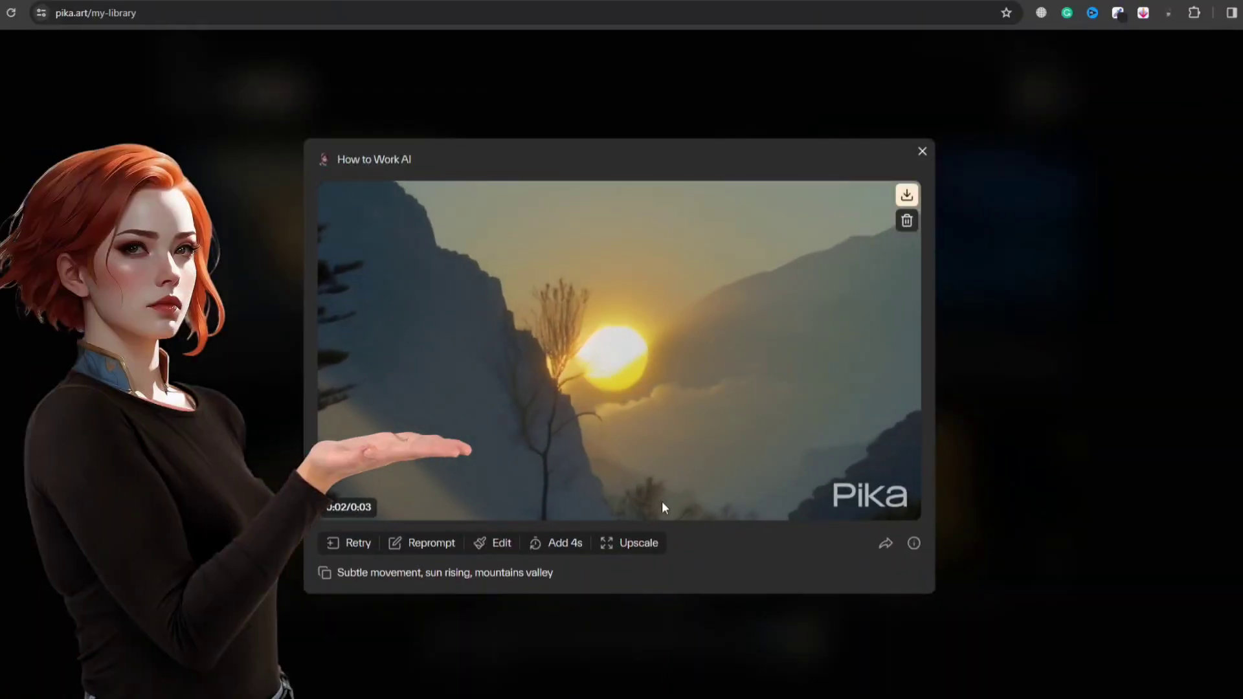
{"action": "key", "text": "Escape"}
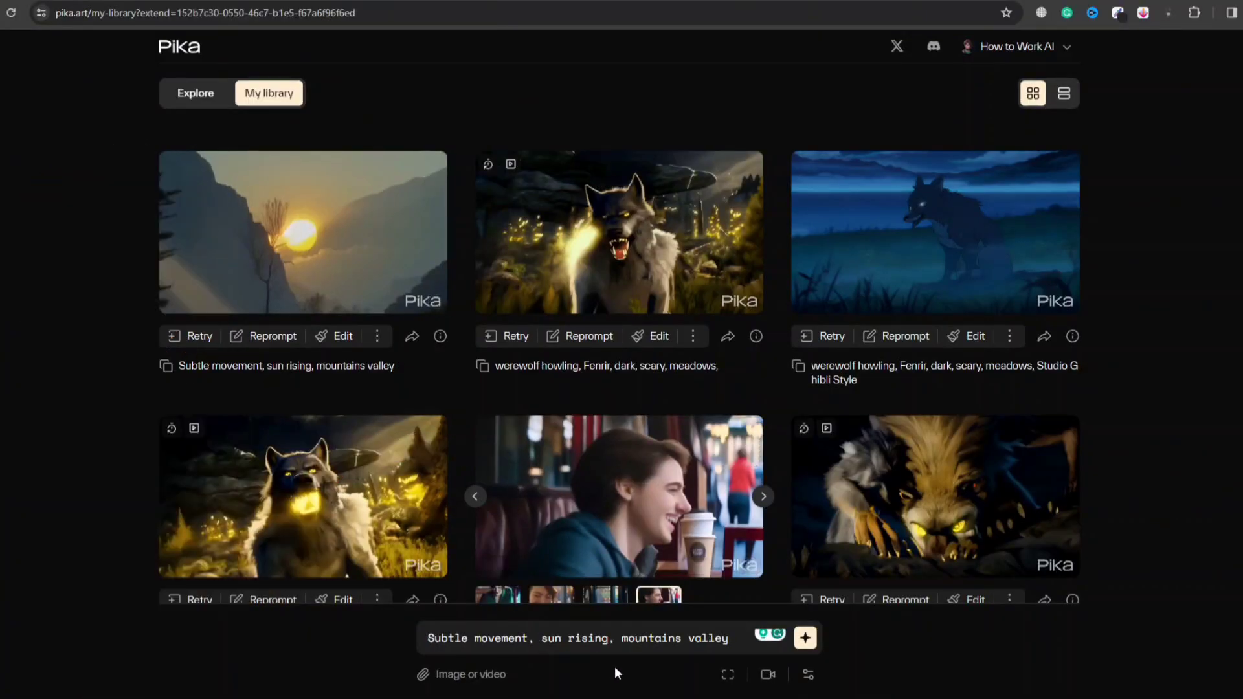
{"action": "left_click", "coordinate": [769, 676]}
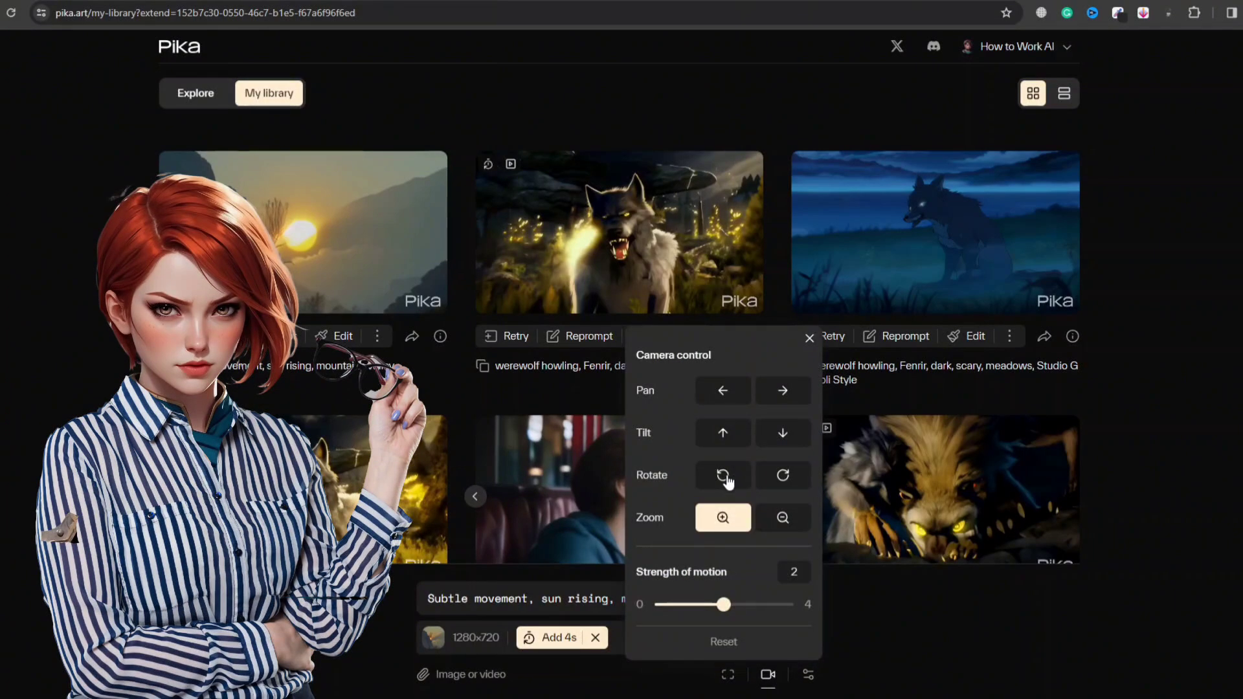
{"action": "left_click", "coordinate": [783, 392]}
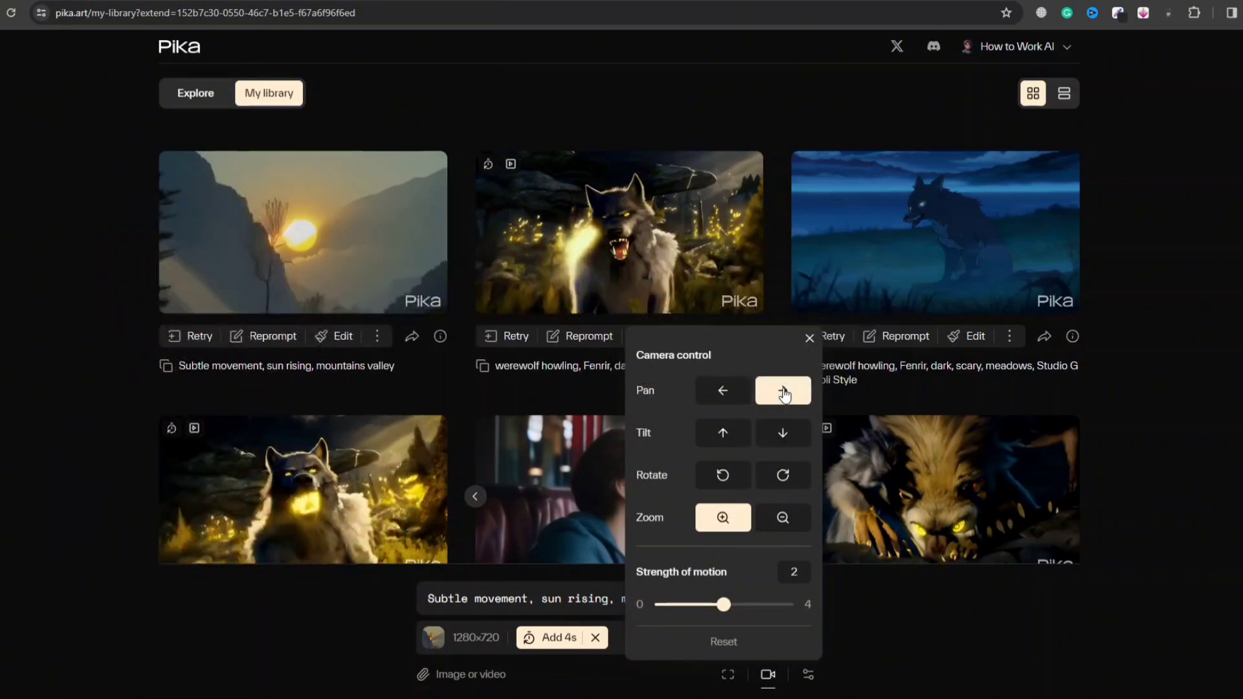
{"action": "left_click", "coordinate": [722, 391]}
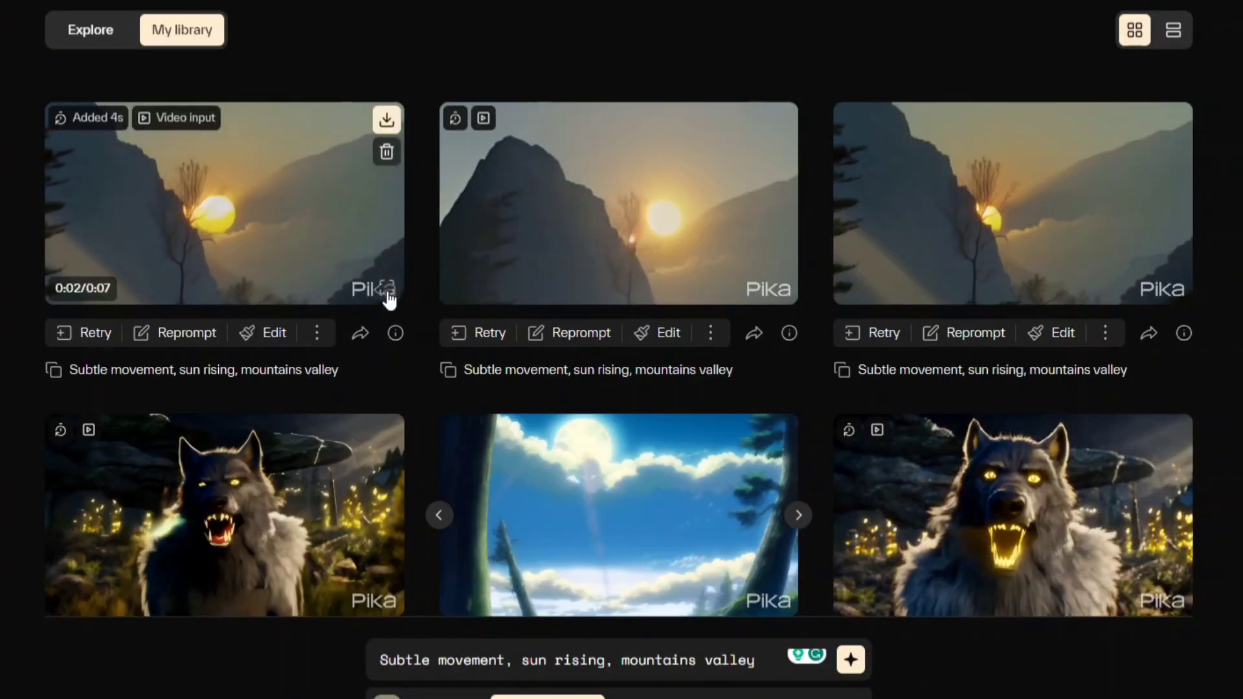
{"action": "left_click", "coordinate": [387, 292]}
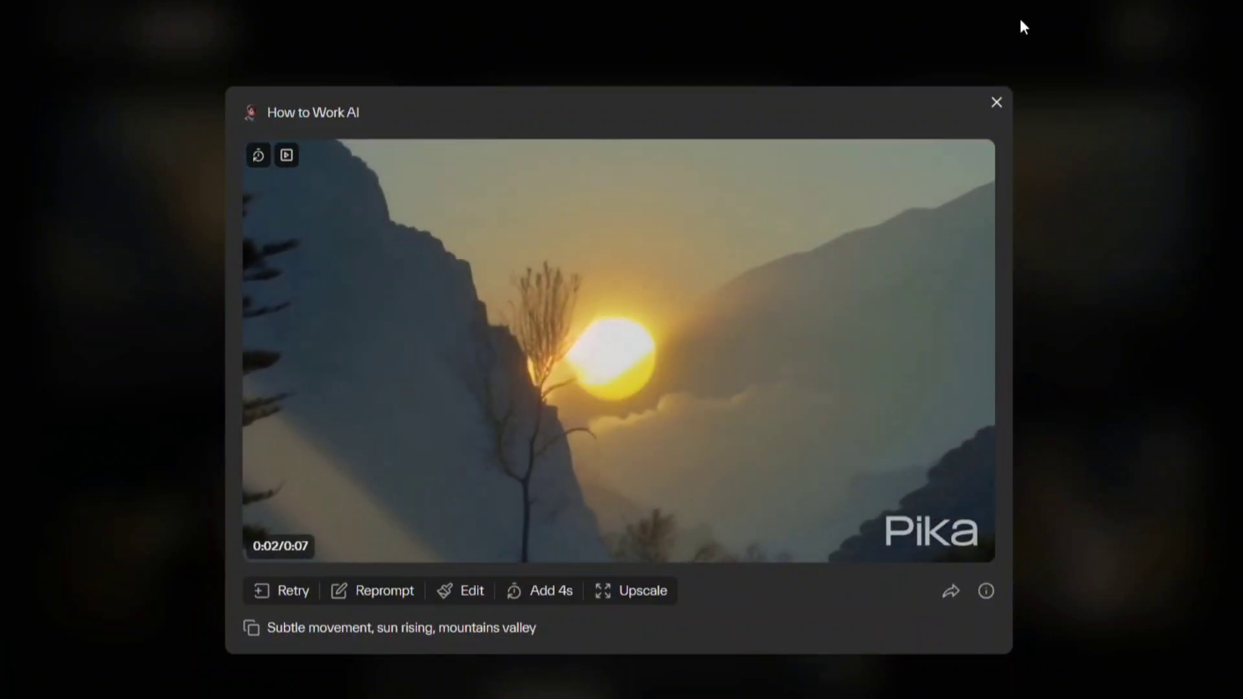
Step: Close the extended sunrise clip's viewer to return to the library
{"action": "left_click", "coordinate": [997, 102]}
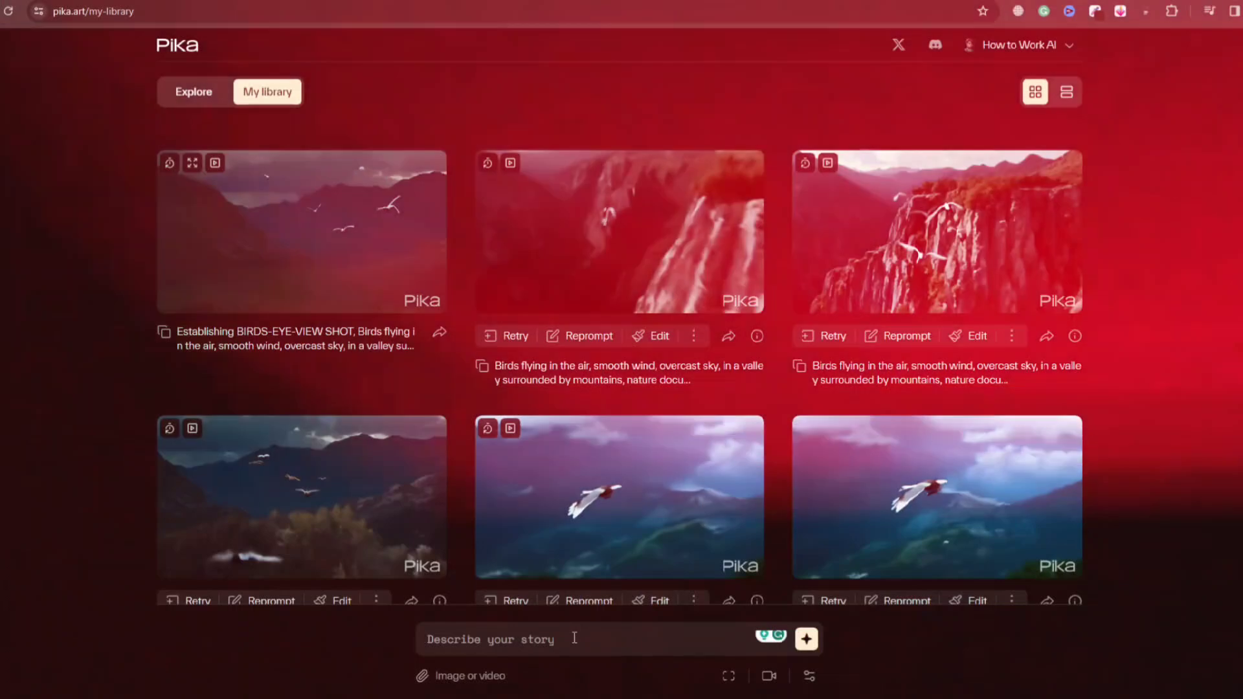
Step: Generate the cold winter night traffic clip with 'waling' corrected to 'walking' and the camera tilting up
{"action": "type", "text": "establishing shot, traffic on the road"}
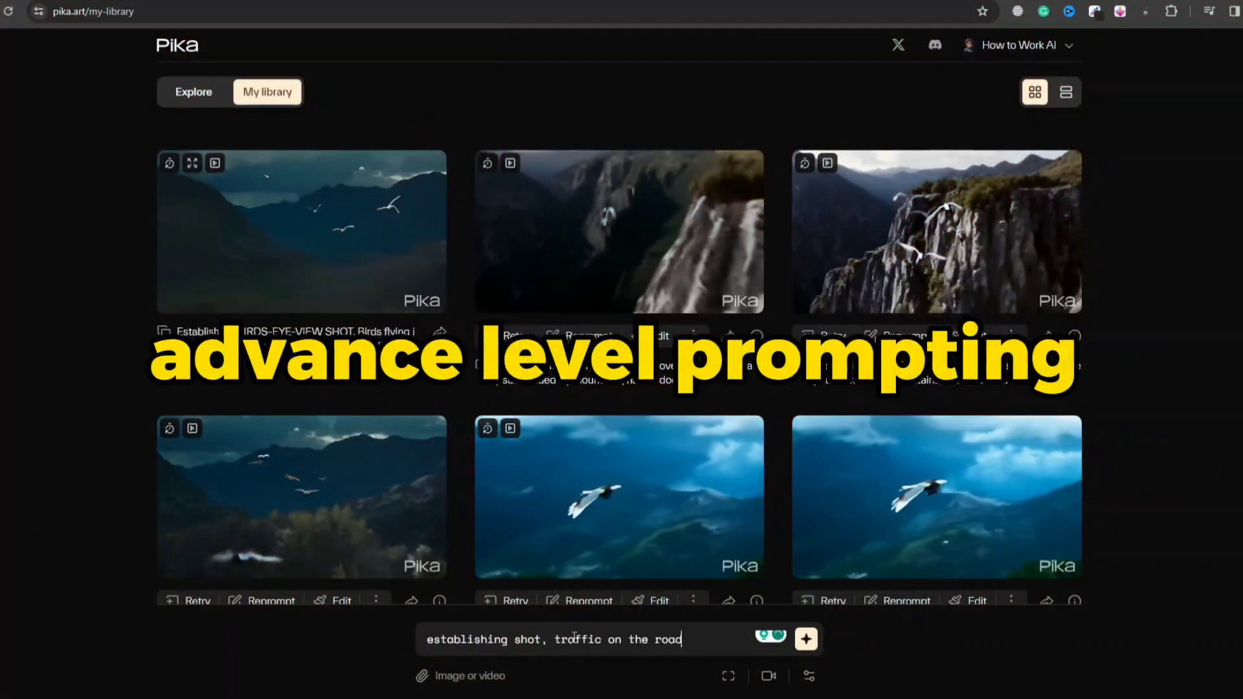
{"action": "type", "text": ", people waling on the sideways, a cold winter night, snow falling"}
{"action": "left_click", "coordinate": [762, 622]}
{"action": "left_click", "coordinate": [763, 546]}
{"action": "left_click", "coordinate": [768, 676]}
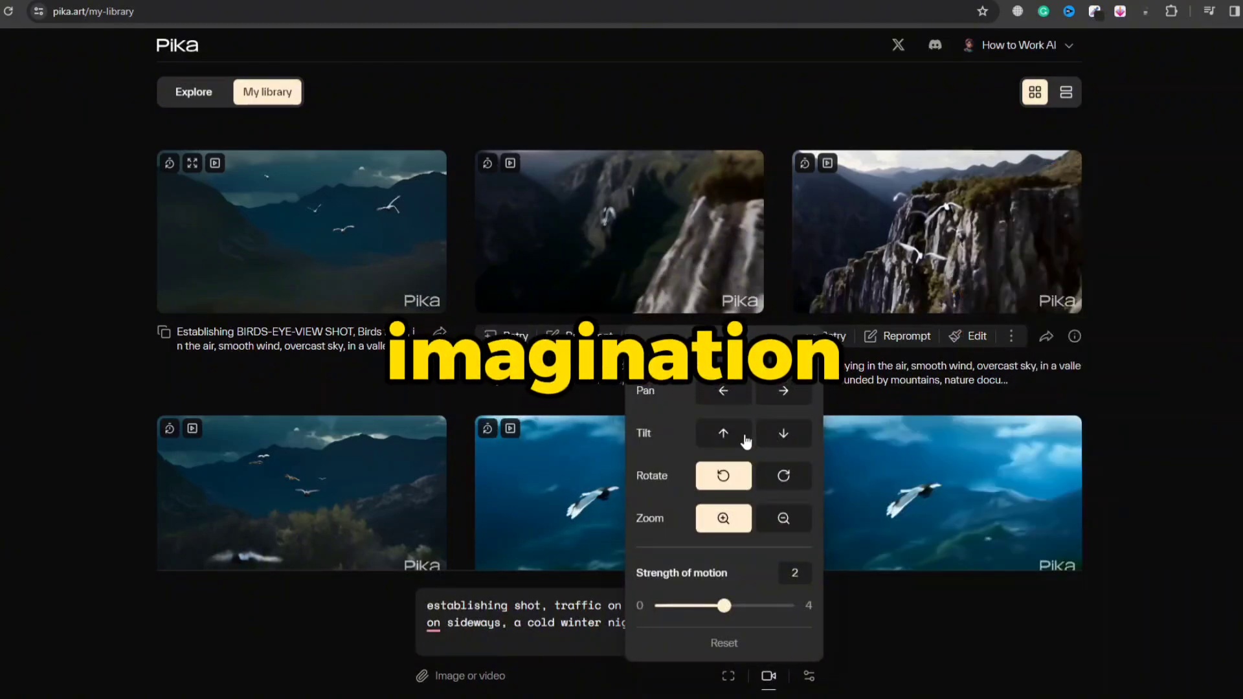
{"action": "left_click", "coordinate": [723, 432]}
{"action": "left_click", "coordinate": [810, 675]}
{"action": "left_click", "coordinate": [806, 639]}
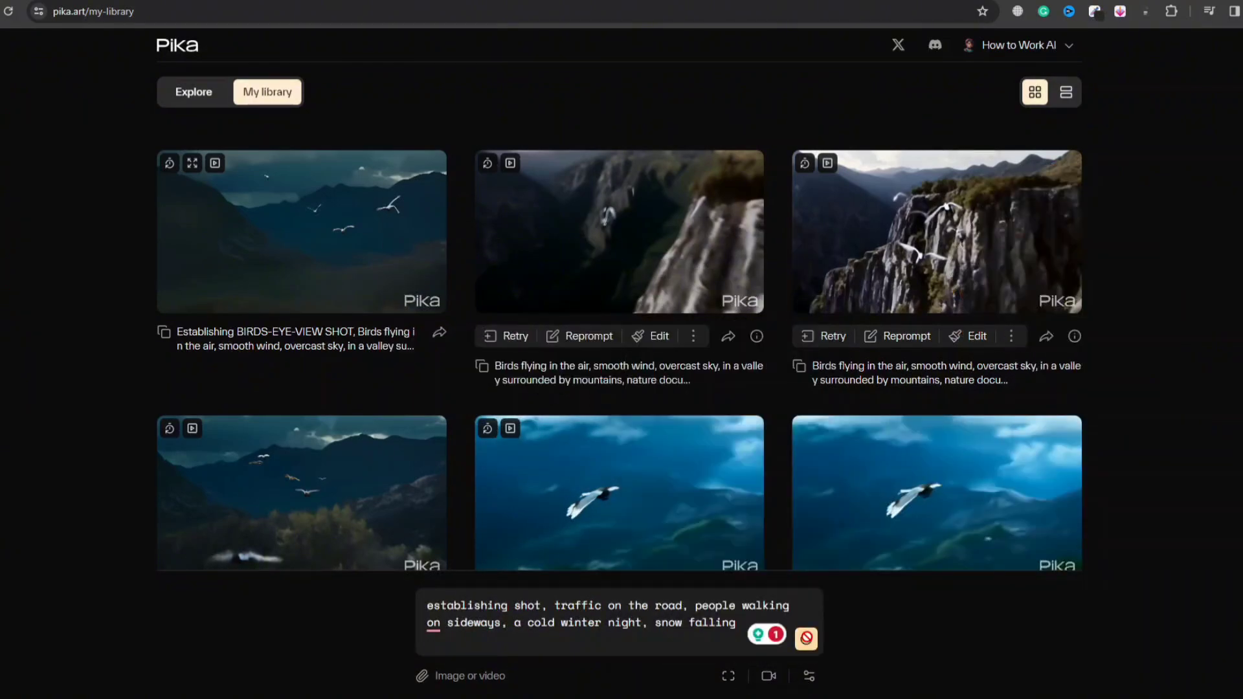
Step: Change the prompt to begin 'Aerial Drone shot', generate it, and view the snowy road clip
{"action": "left_click_drag", "start_coordinate": [427, 605], "coordinate": [547, 605]}
{"action": "type", "text": "Drone "}
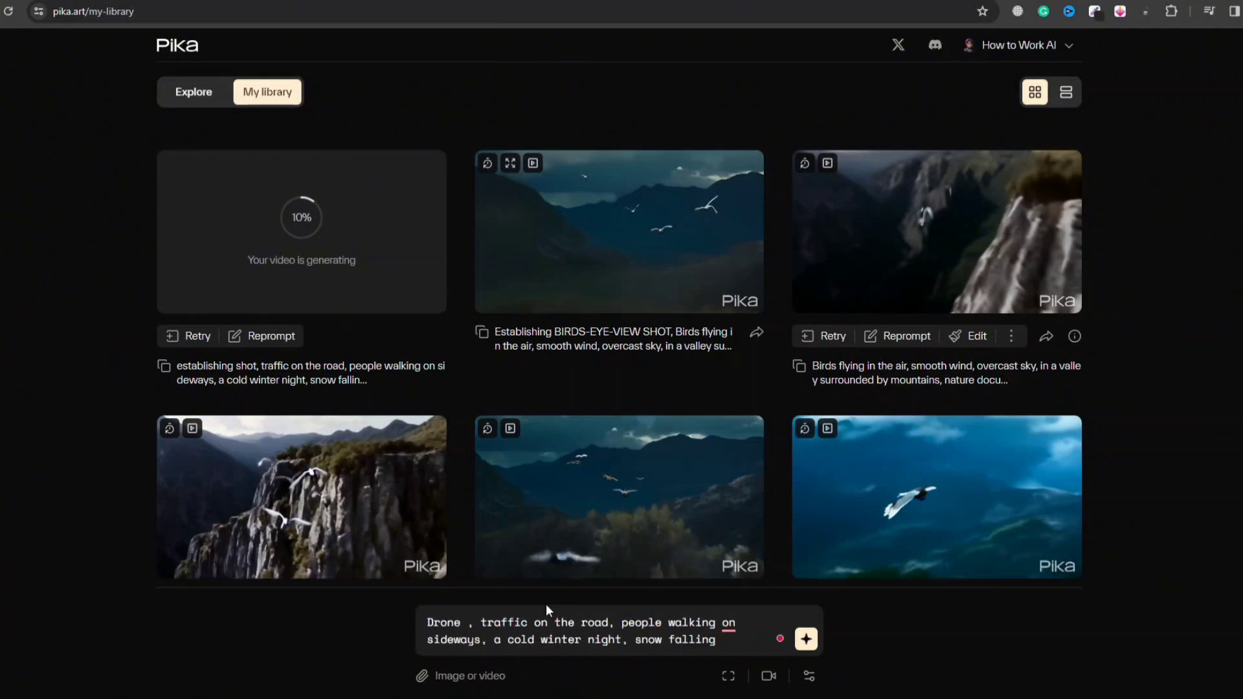
{"action": "type", "text": "shot"}
{"action": "key", "text": "Home"}
{"action": "type", "text": "Arieal"}
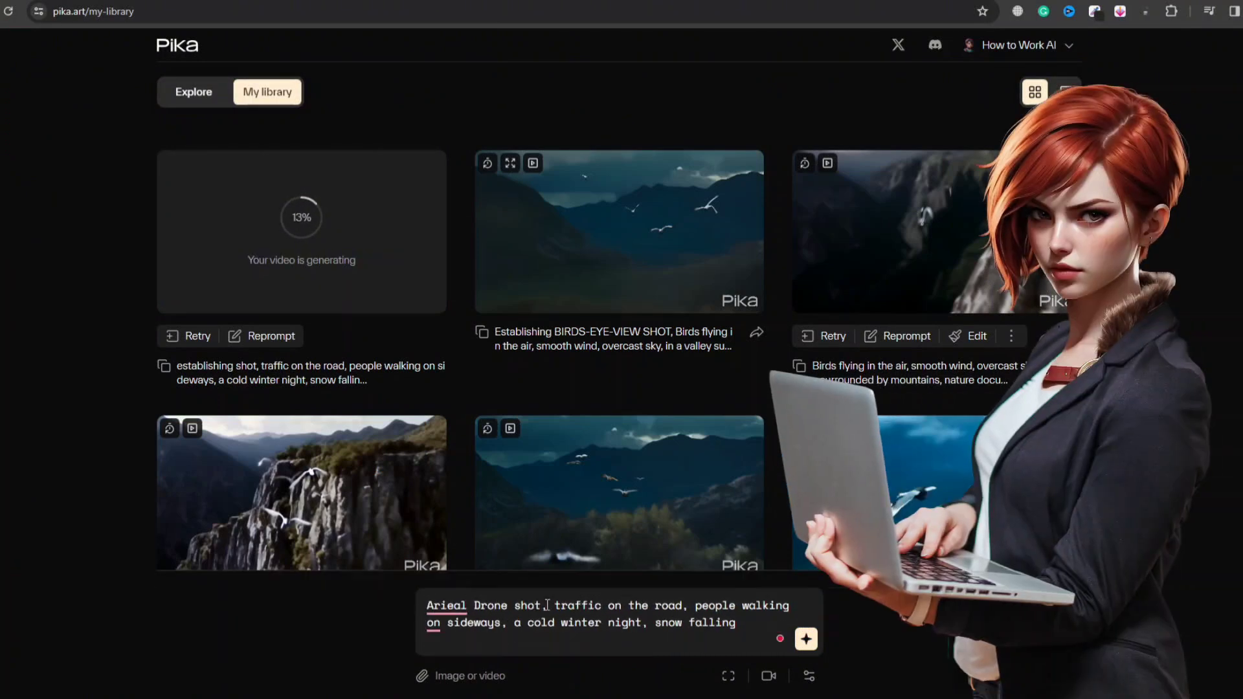
{"action": "key", "text": "Left"}
{"action": "key", "text": "BackSpace"}
{"action": "key", "text": "BackSpace"}
{"action": "key", "text": "BackSpace"}
{"action": "key", "text": "BackSpace"}
{"action": "key", "text": "BackSpace"}
{"action": "key", "text": "BackSpace"}
{"action": "type", "text": "Aerial"}
{"action": "left_click", "coordinate": [765, 676]}
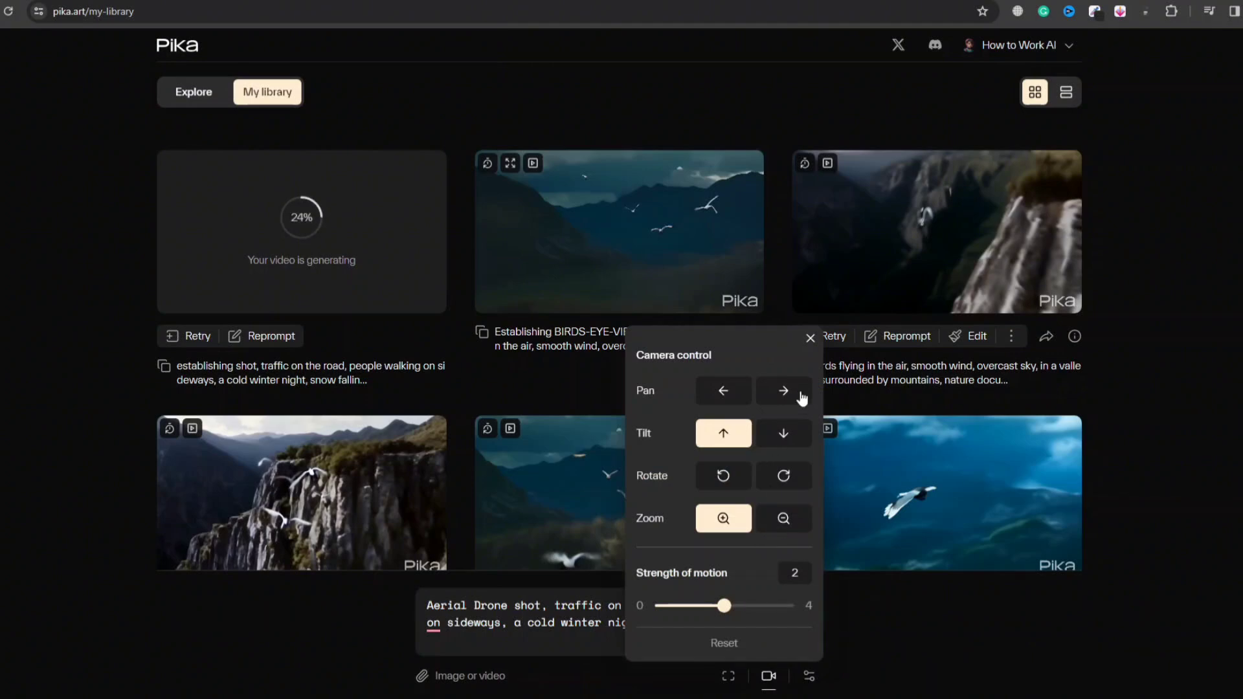
{"action": "left_click", "coordinate": [805, 637]}
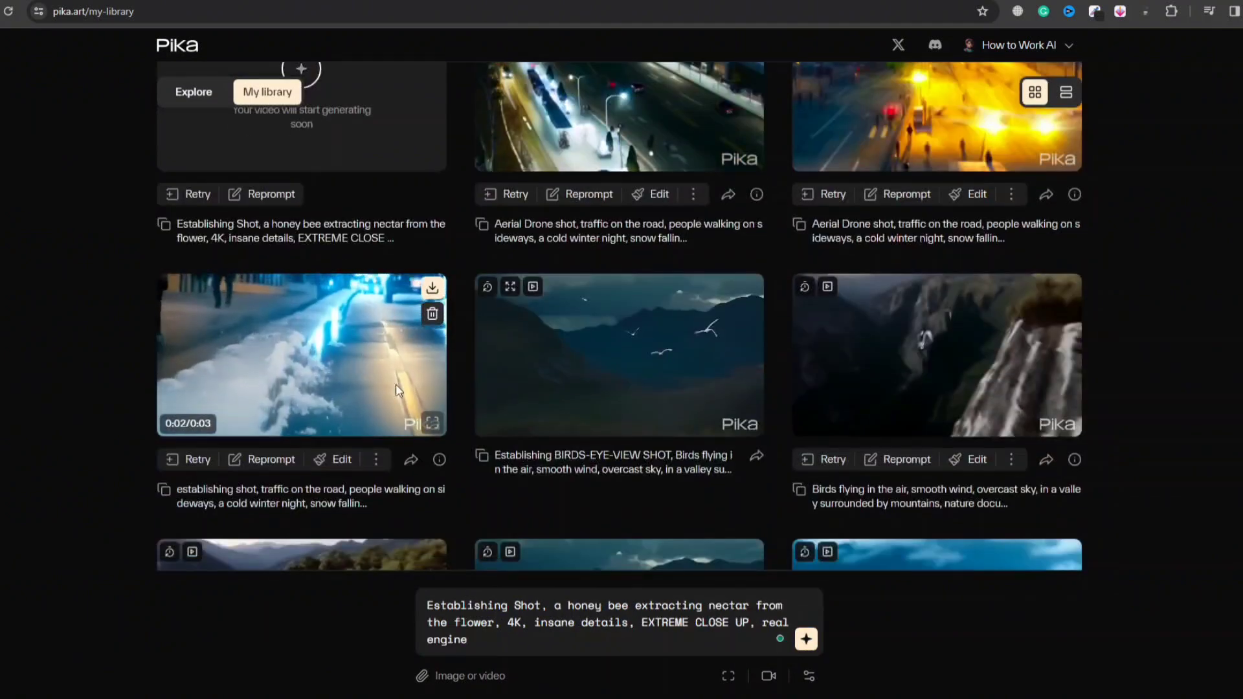
{"action": "left_click", "coordinate": [431, 423]}
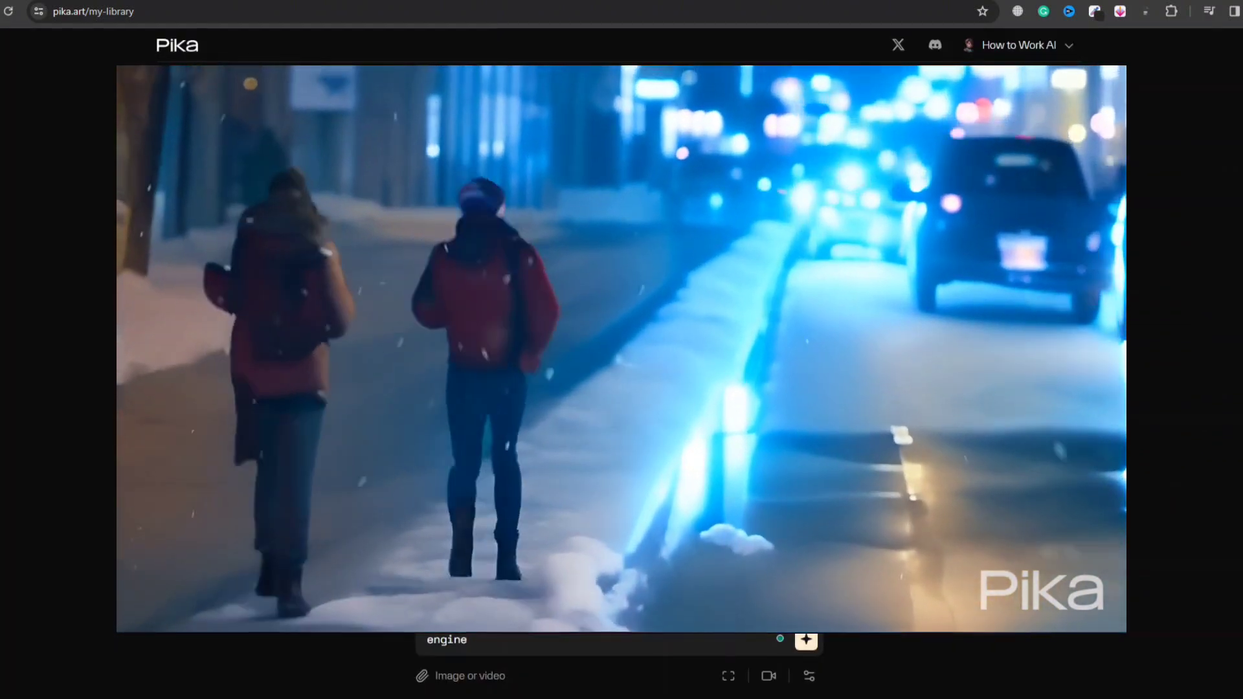
{"action": "key", "text": "Escape"}
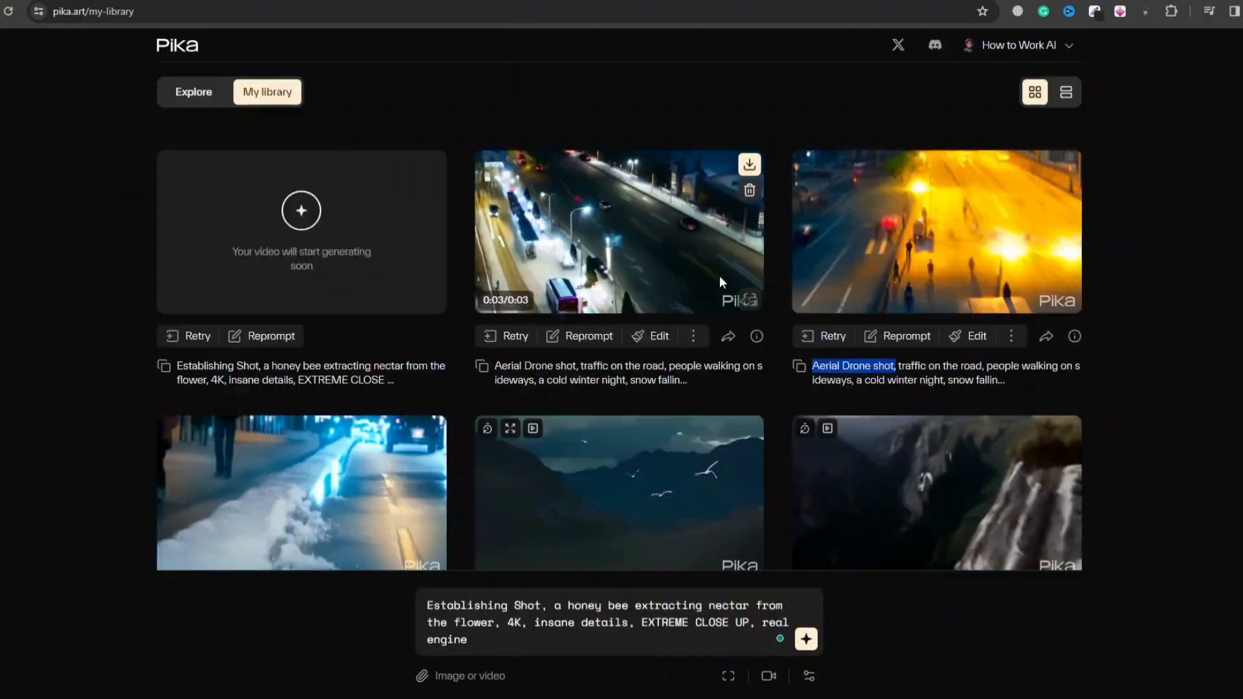
{"action": "scroll", "coordinate": [367, 497], "scroll_direction": "down", "scroll_amount": 4}
{"action": "left_click", "coordinate": [638, 288]}
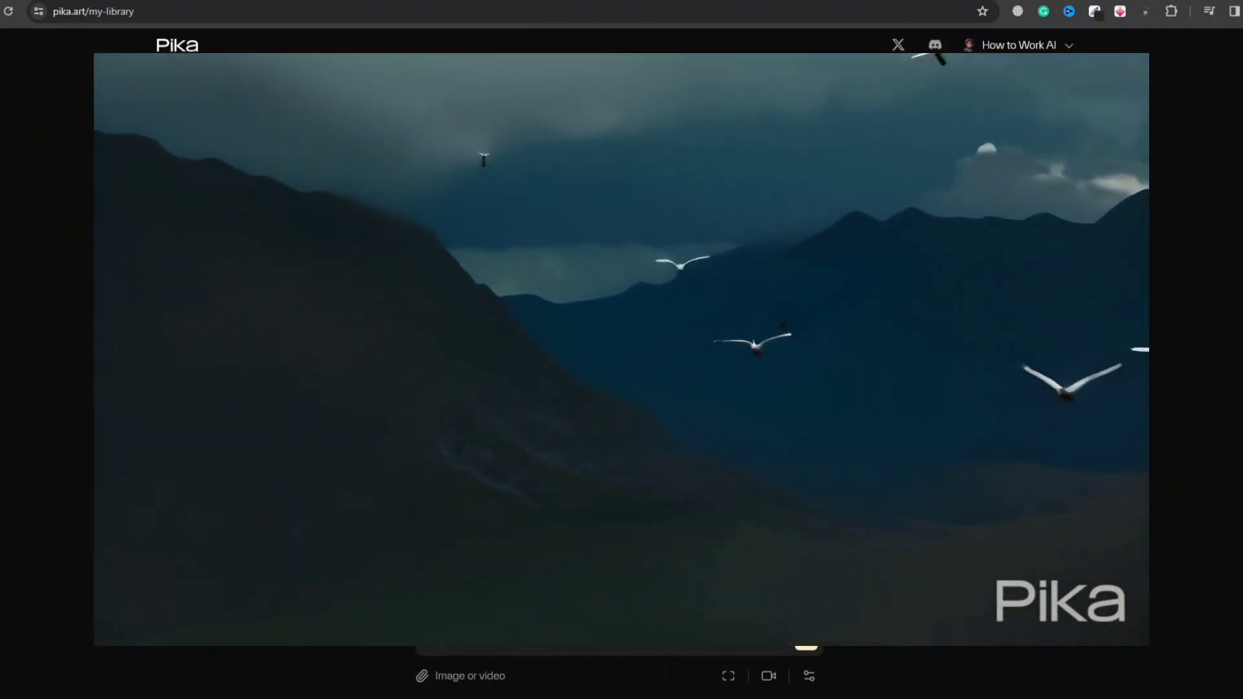
{"action": "key", "text": "Escape"}
{"action": "left_click_drag", "start_coordinate": [298, 380], "coordinate": [433, 389]}
{"action": "scroll", "coordinate": [328, 382], "scroll_direction": "down", "scroll_amount": 4}
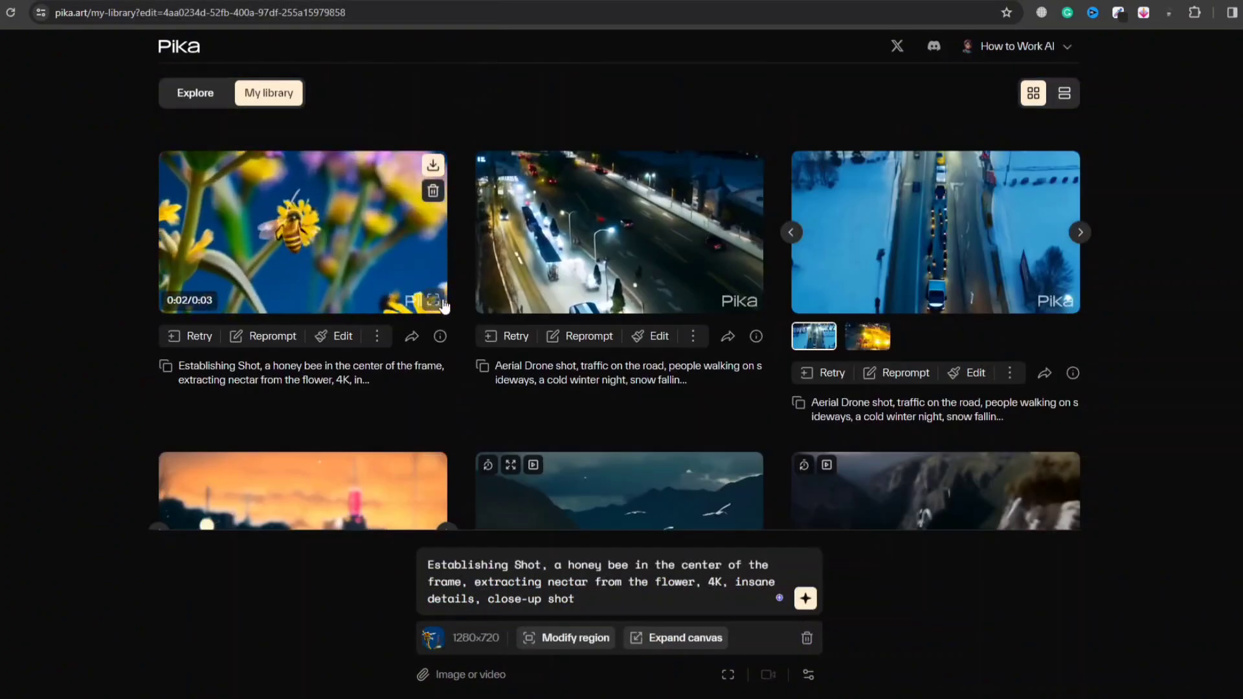
{"action": "left_click", "coordinate": [443, 302]}
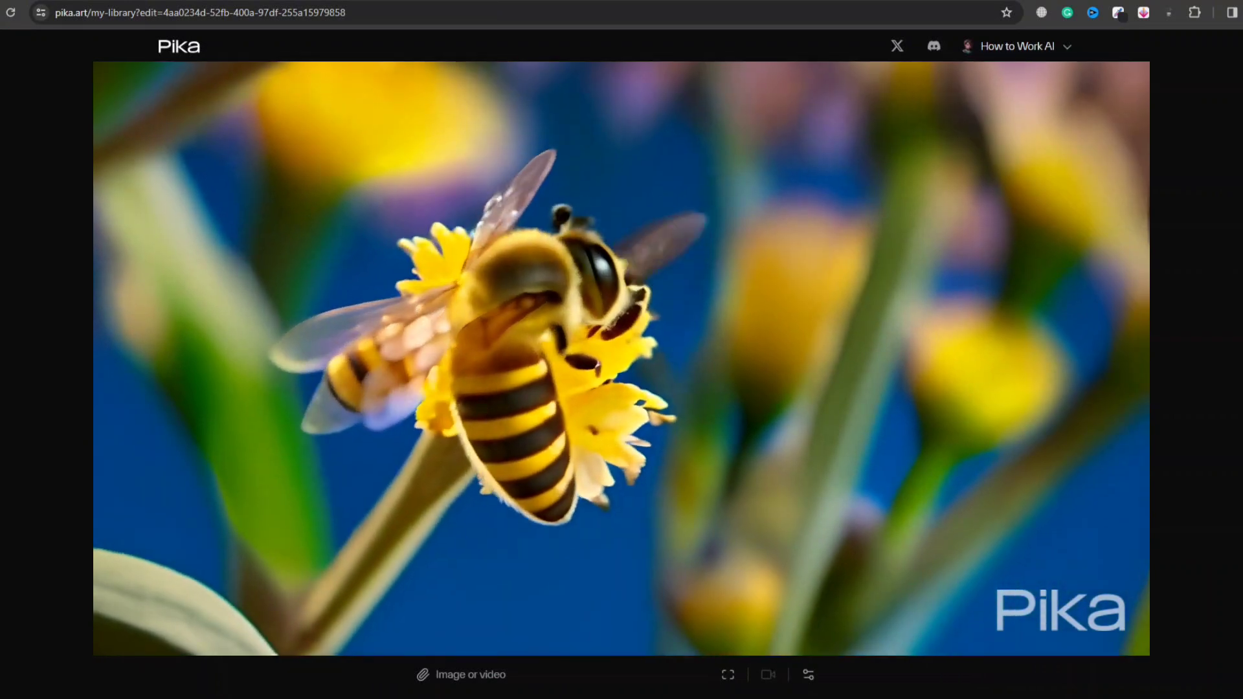
{"action": "key", "text": "Escape"}
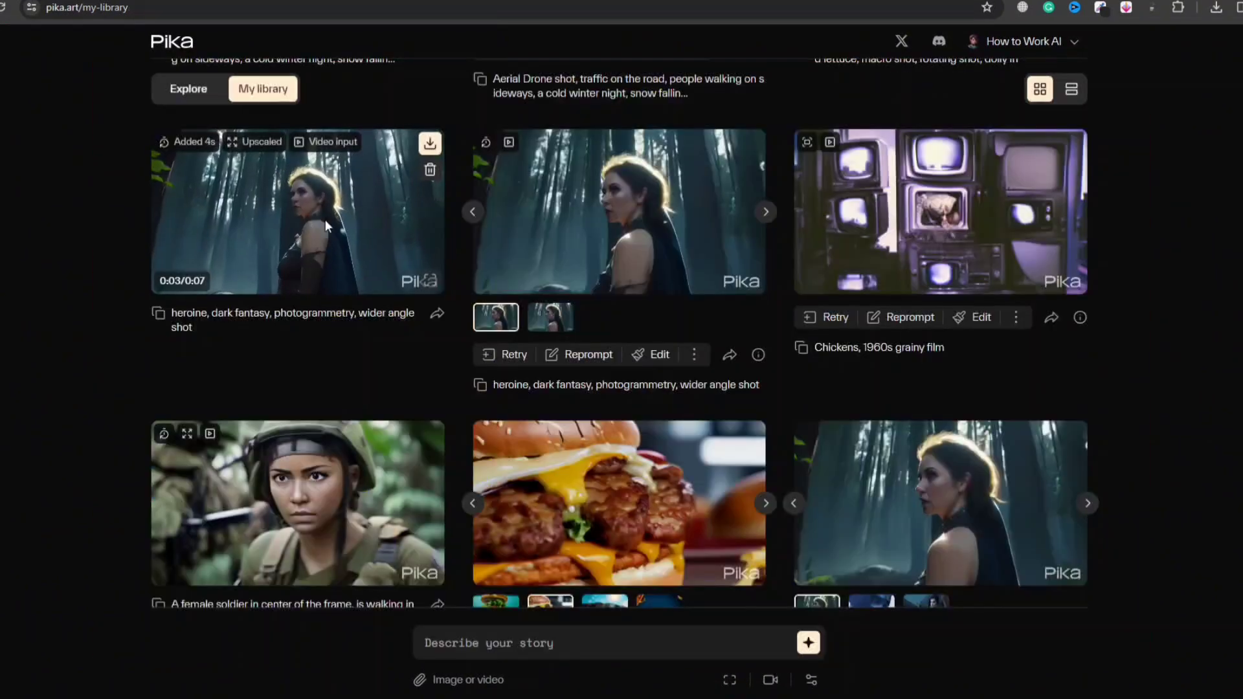
{"action": "left_click", "coordinate": [382, 324]}
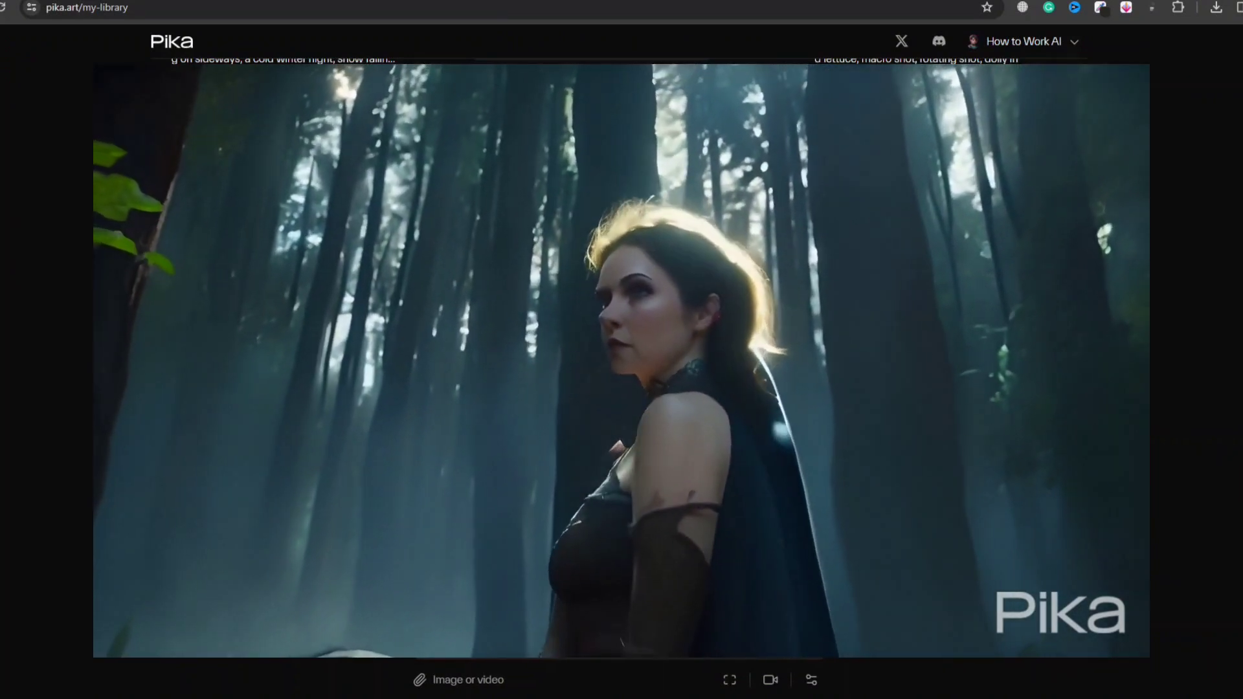
{"action": "key", "text": "Escape"}
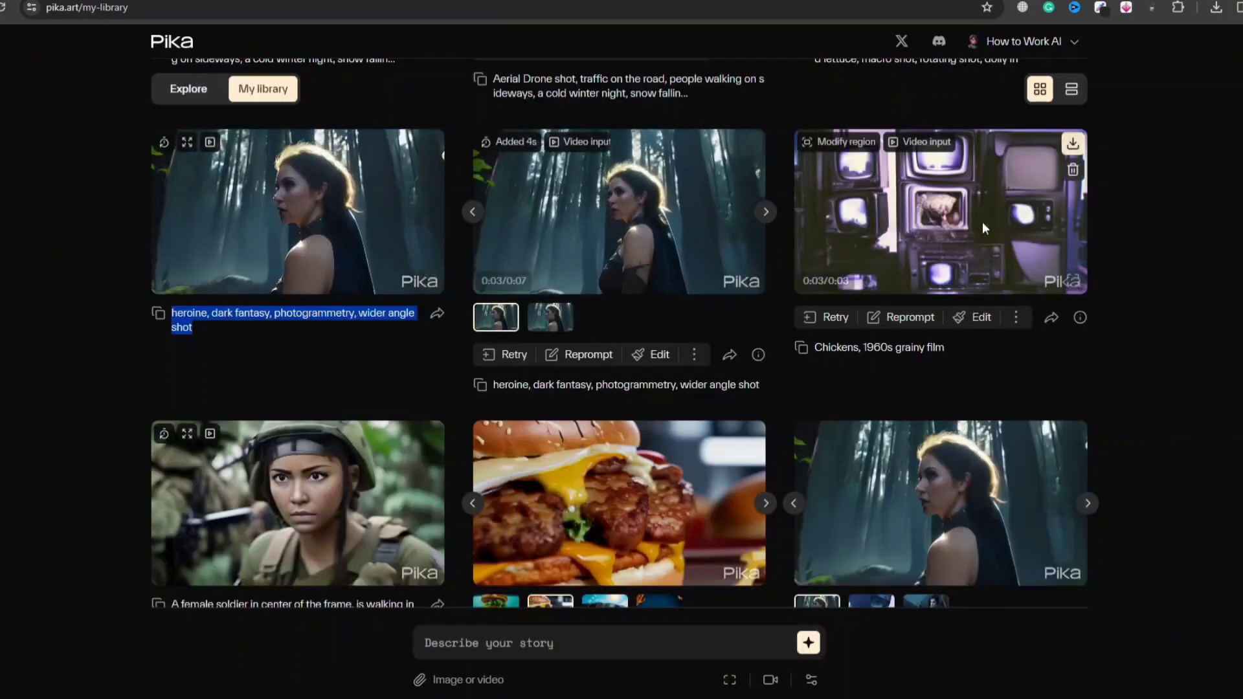
{"action": "triple_click", "coordinate": [905, 354]}
{"action": "scroll", "coordinate": [409, 472], "scroll_direction": "down", "scroll_amount": 1}
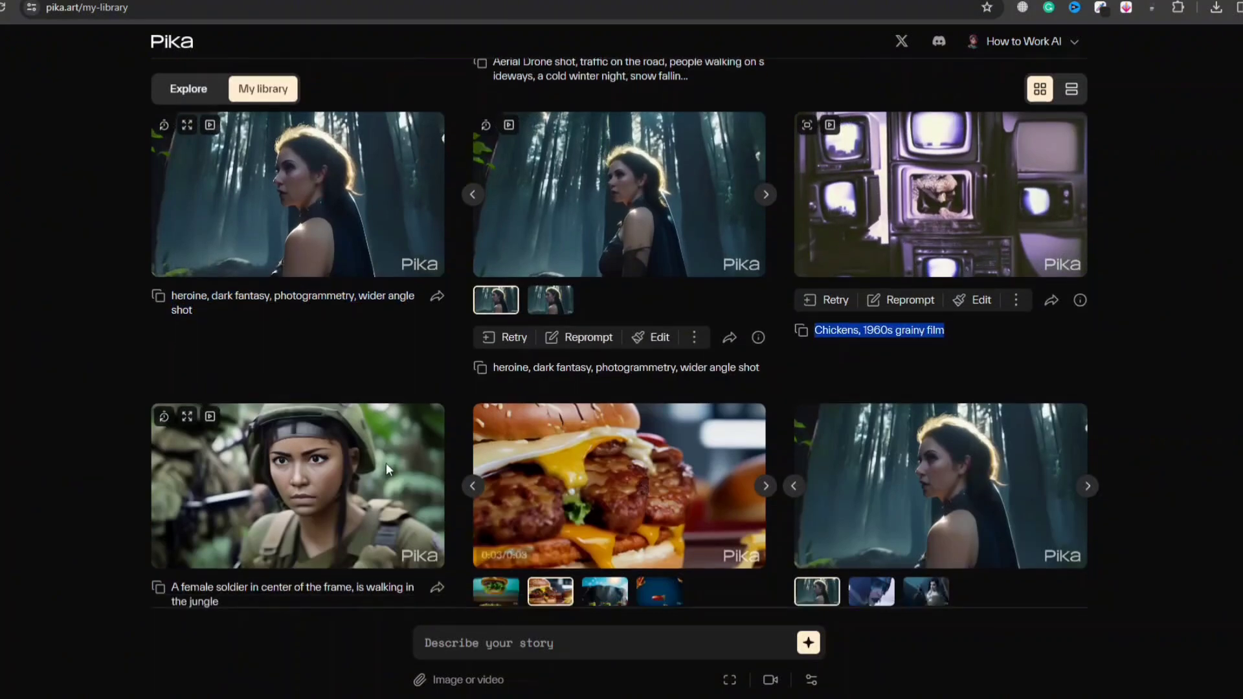
{"action": "left_click", "coordinate": [409, 472]}
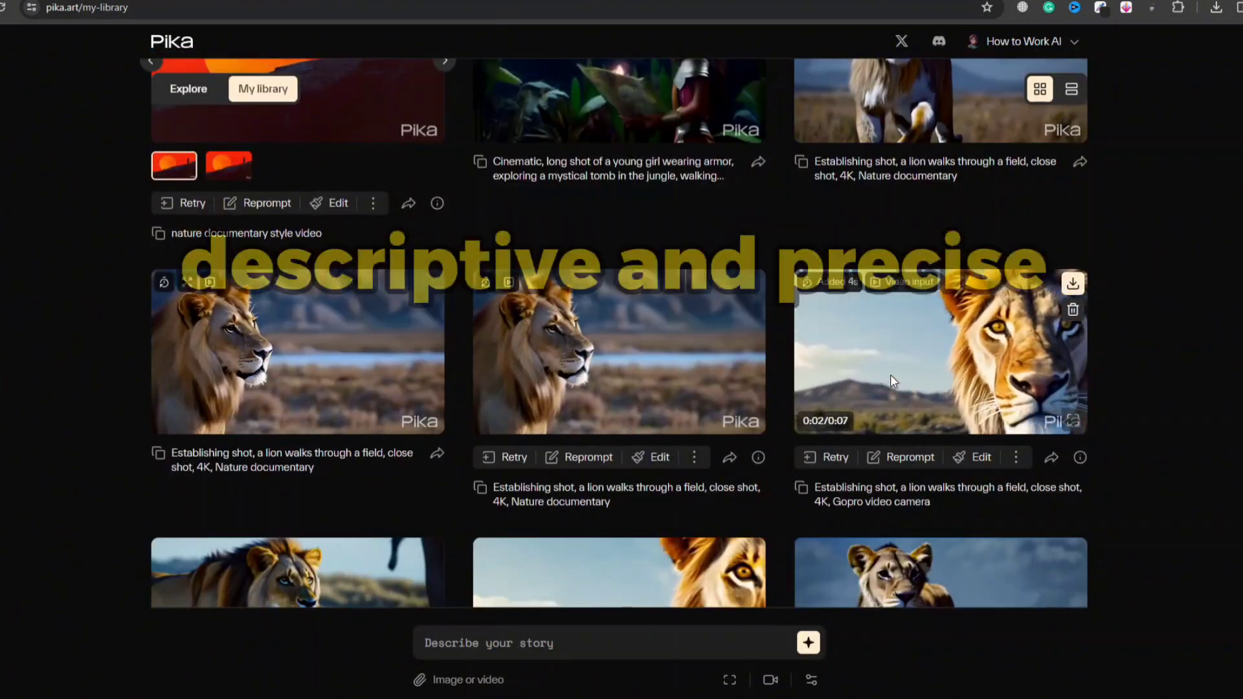
{"action": "scroll", "coordinate": [320, 425], "scroll_direction": "down", "scroll_amount": 1}
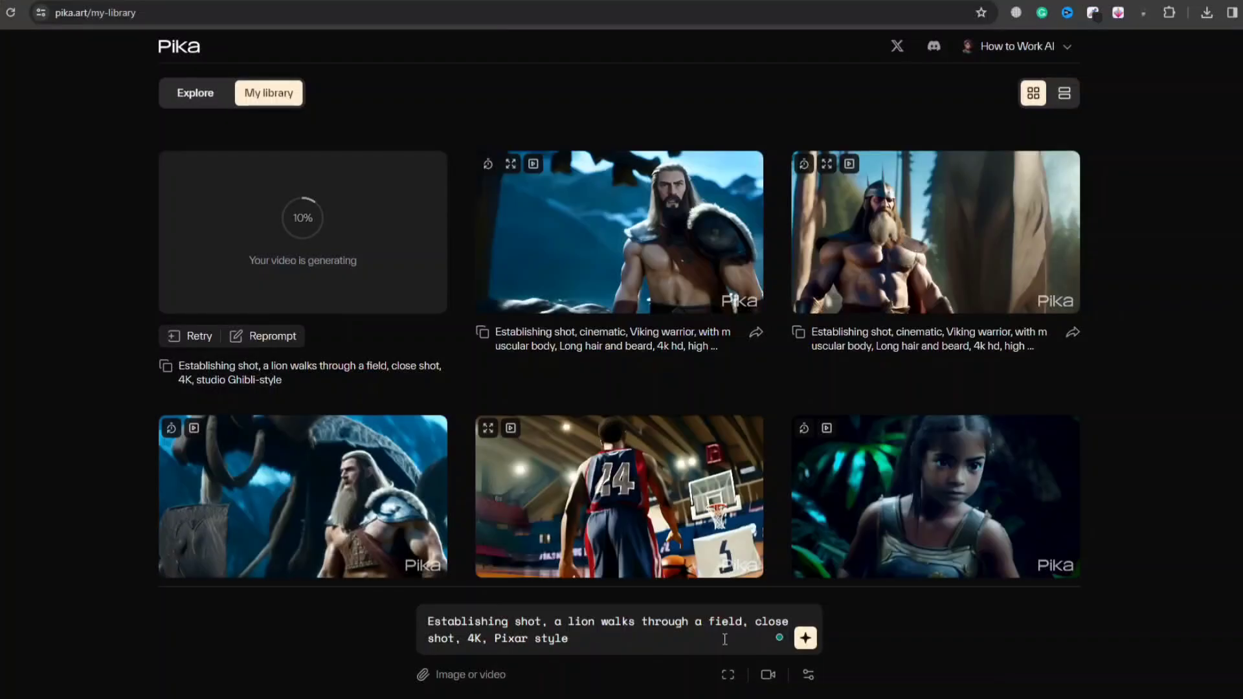
Step: Generate lion-in-a-field variants in Pixar, Anime, Nature documentary, Gopro and Outdoor styles
{"action": "key", "text": "Return"}
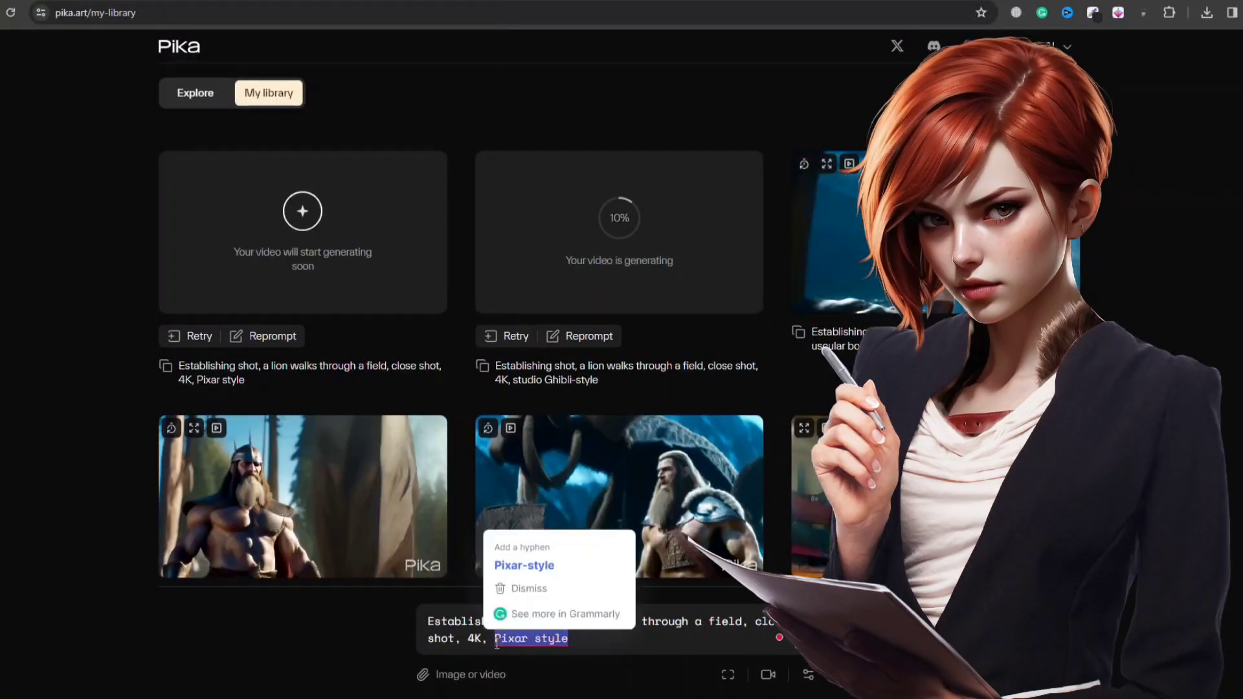
{"action": "key", "text": "Return"}
{"action": "left_click_drag", "start_coordinate": [569, 639], "coordinate": [505, 640]}
{"action": "key", "text": "Return"}
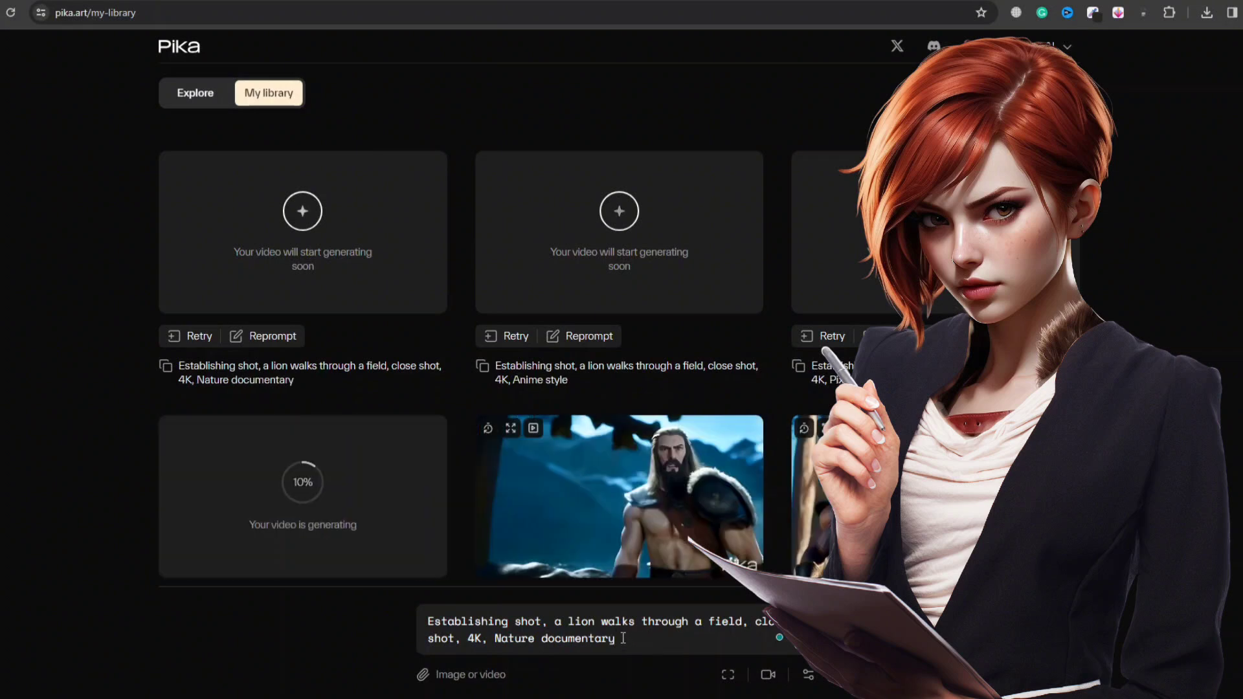
{"action": "left_click_drag", "start_coordinate": [615, 638], "coordinate": [493, 639]}
{"action": "key", "text": "Return"}
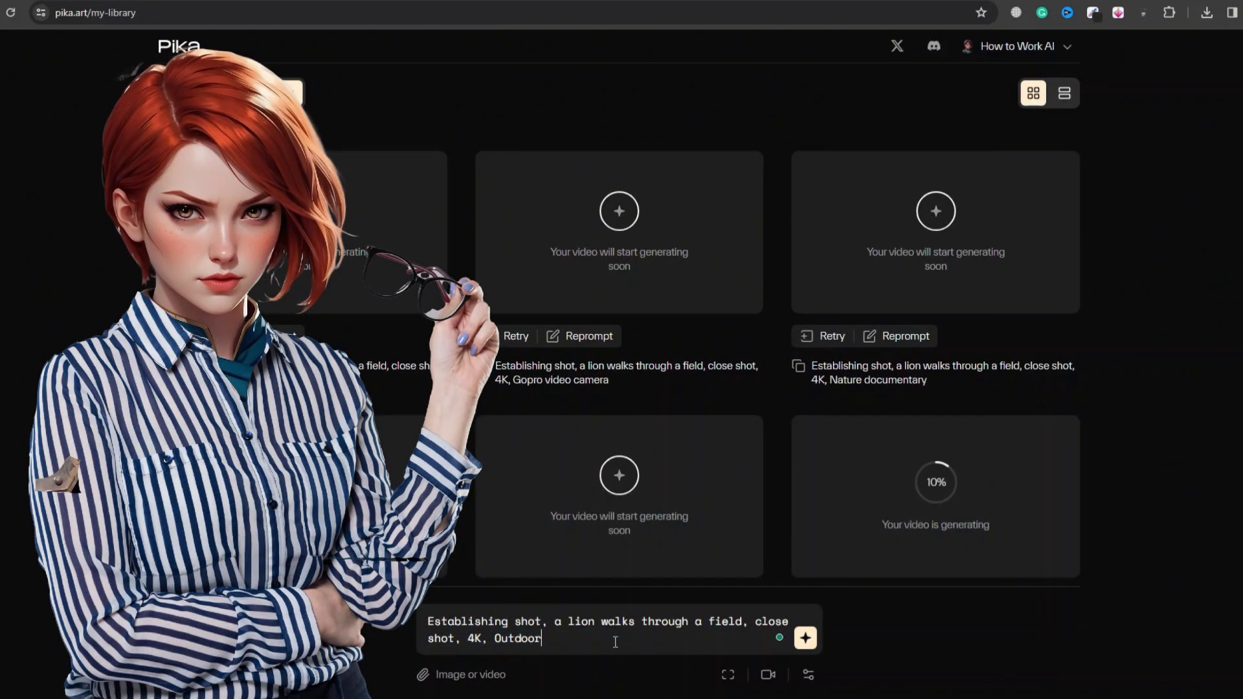
Step: Retry the studio Ghibli-style lion clip to regenerate it
{"action": "scroll", "coordinate": [726, 505], "scroll_direction": "down", "scroll_amount": 3}
{"action": "scroll", "coordinate": [674, 444], "scroll_direction": "up", "scroll_amount": 2}
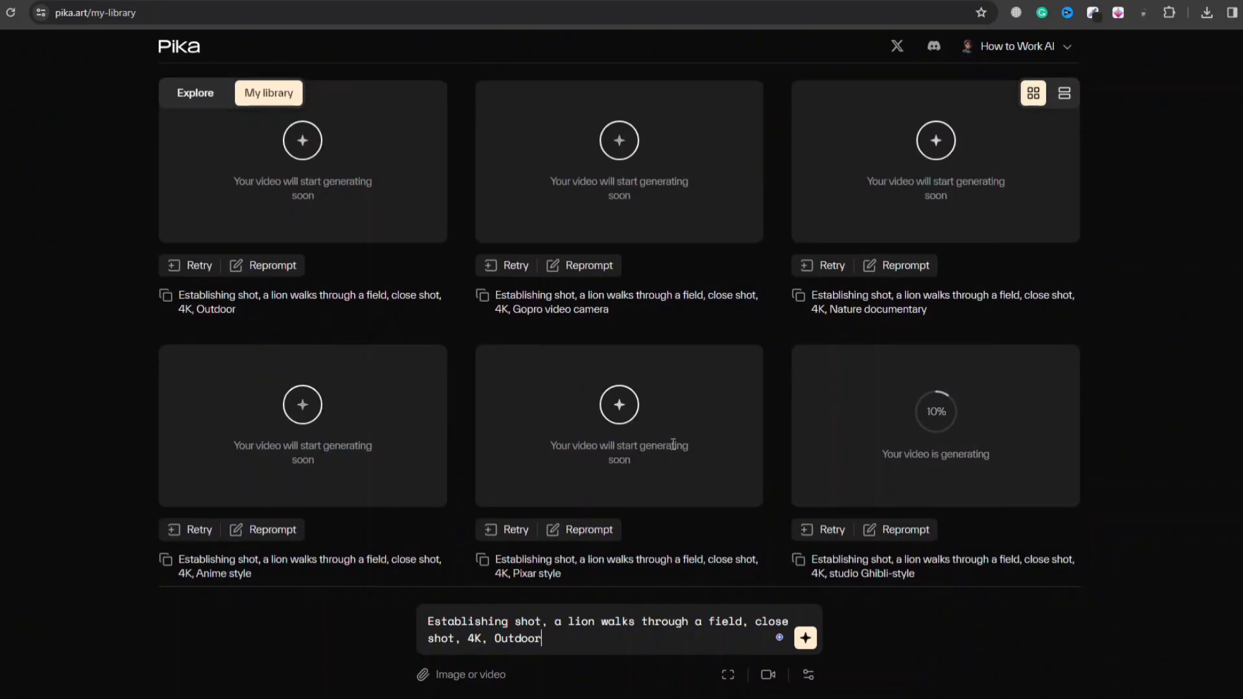
{"action": "scroll", "coordinate": [896, 508], "scroll_direction": "down", "scroll_amount": 2}
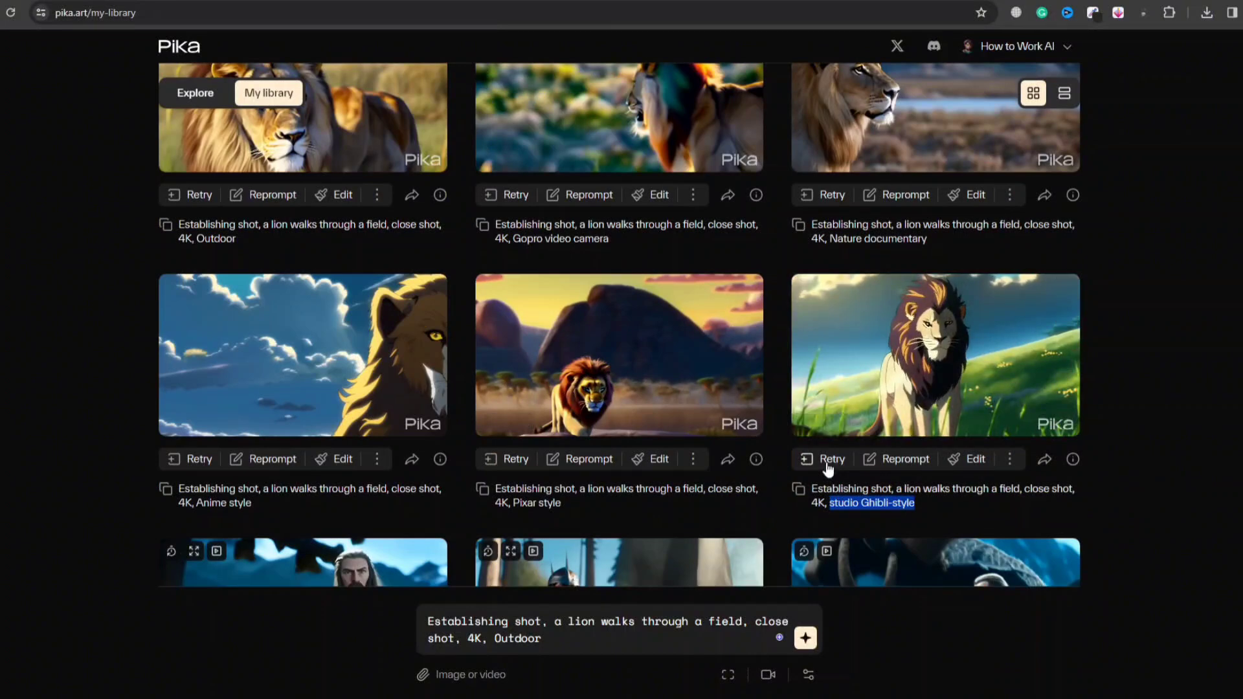
{"action": "left_click", "coordinate": [829, 459]}
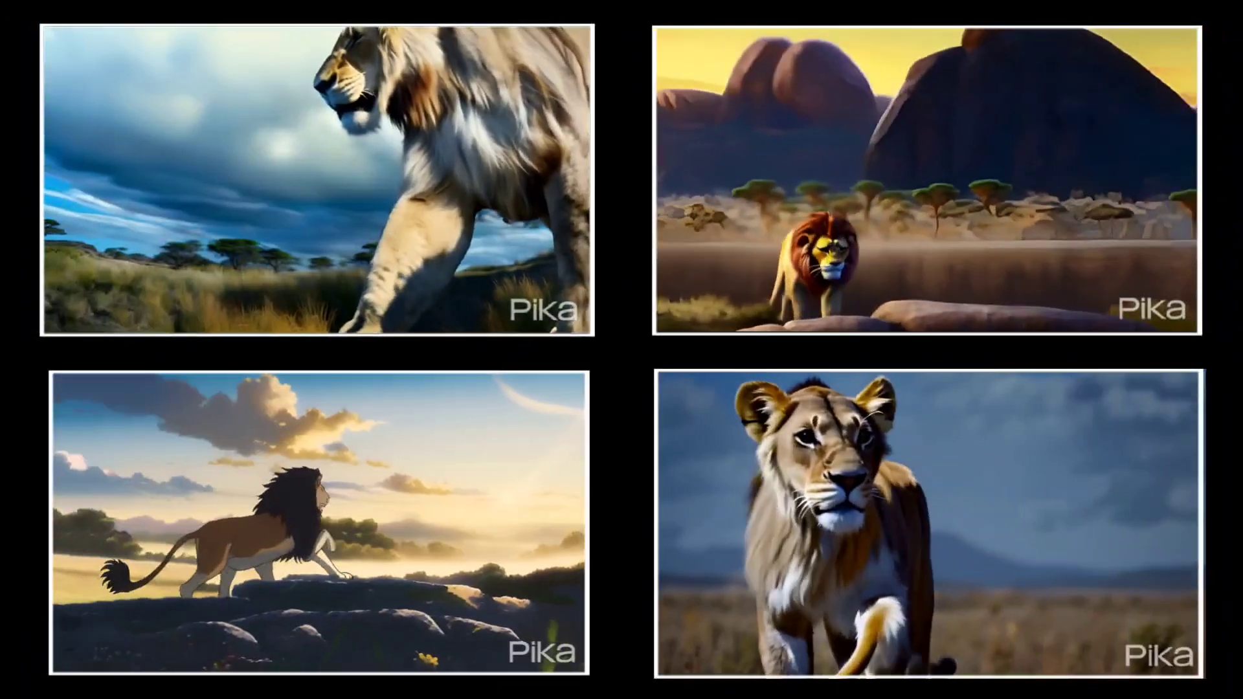